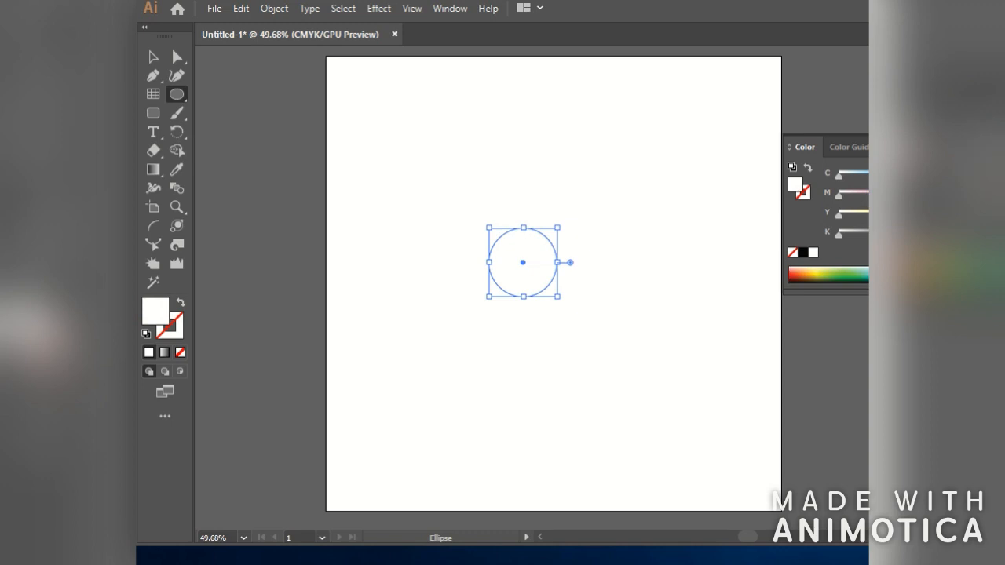
# Step: Fill the white circle with a medium yellow-green sampled from the colour spectrum
pyautogui.click(843, 273)
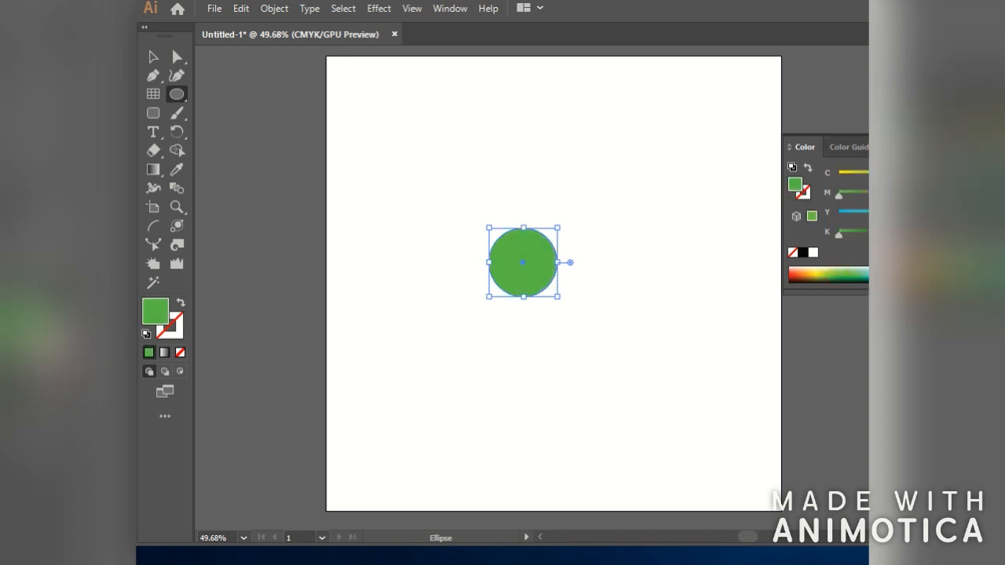
pyautogui.moveTo(827, 179); pyautogui.dragTo(807, 181)
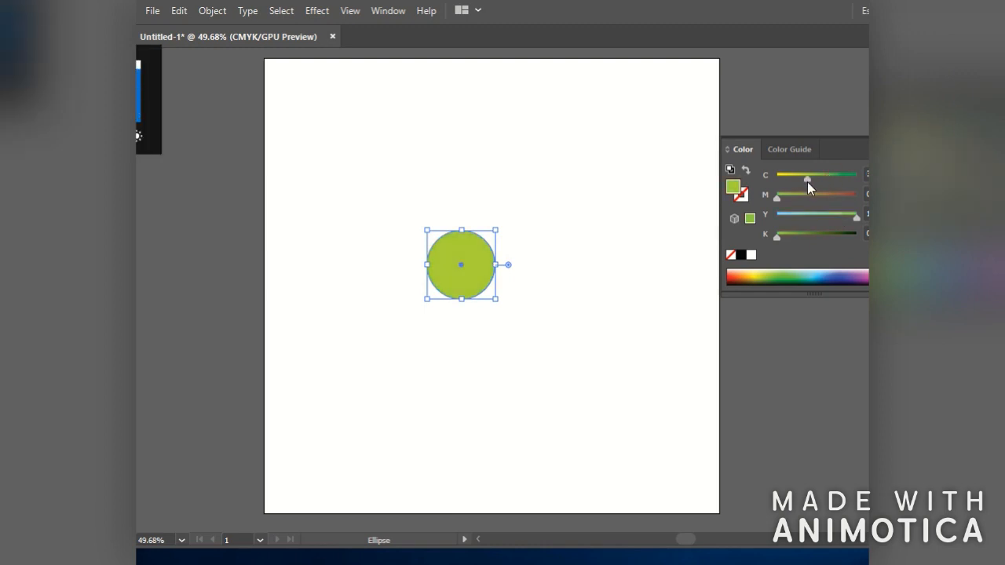
pyautogui.moveTo(813, 182); pyautogui.dragTo(817, 183)
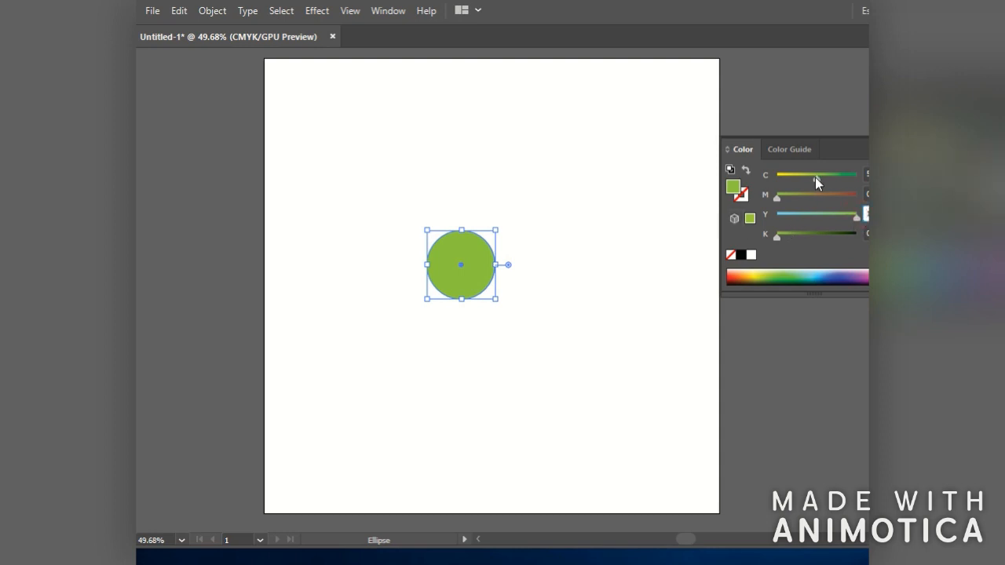
pyautogui.click(781, 270)
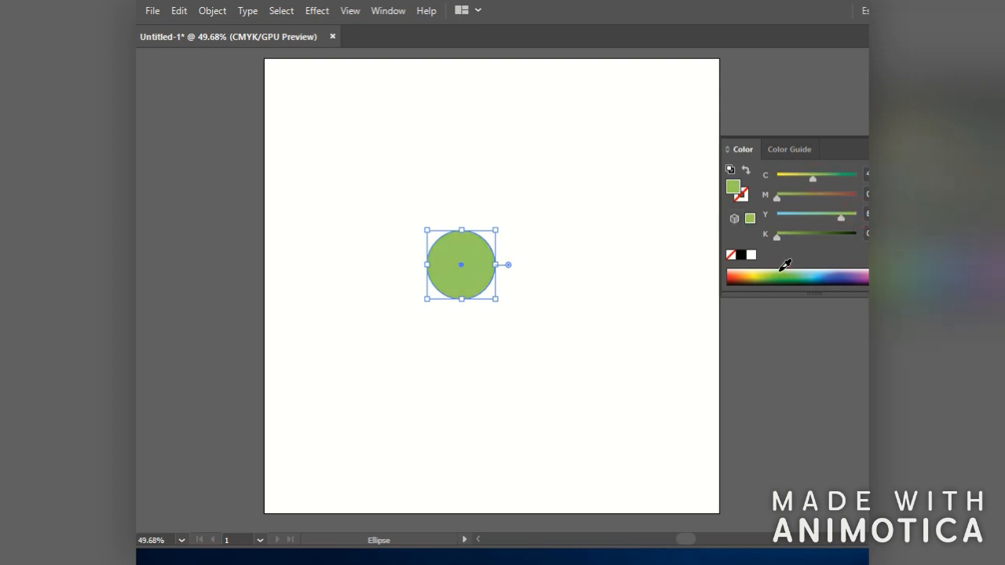
pyautogui.click(785, 271)
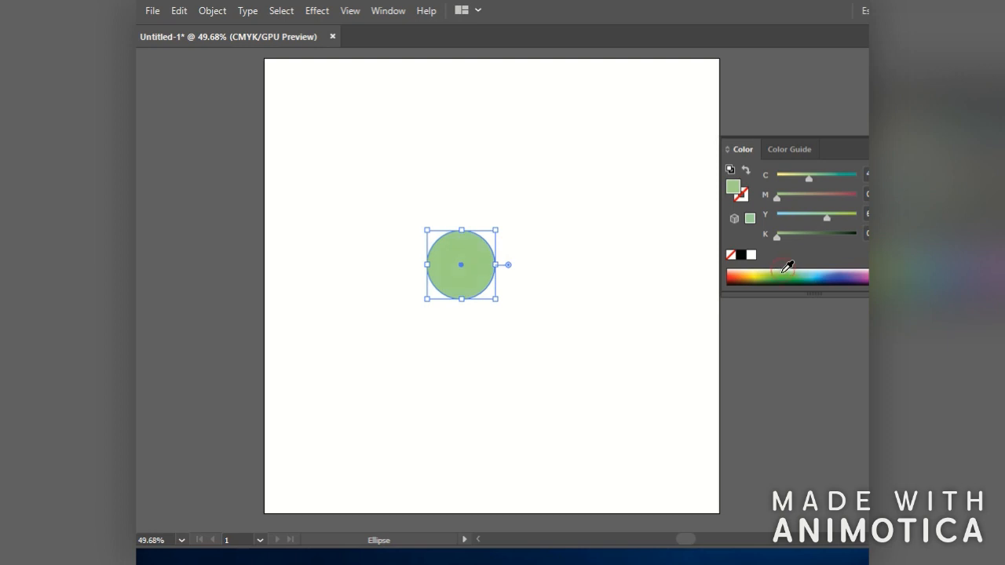
pyautogui.click(786, 271)
pyautogui.click(788, 271)
pyautogui.click(782, 271)
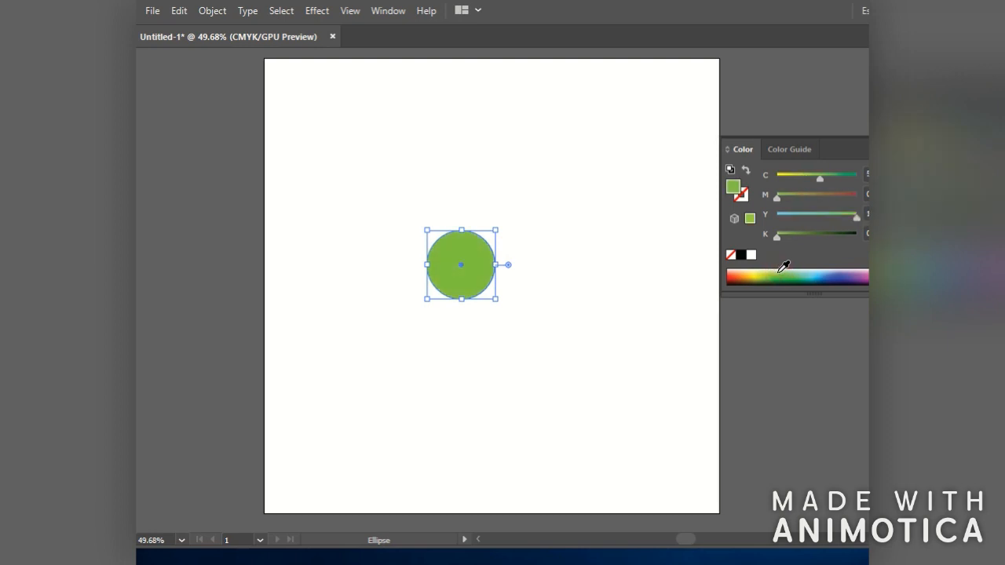
# Step: Duplicate the green circle, move the original to the artboard's upper left, and overlap a smaller copy on its upper-right edge
pyautogui.hotkey('ctrl', 'c')
pyautogui.hotkey('ctrl', 'v')
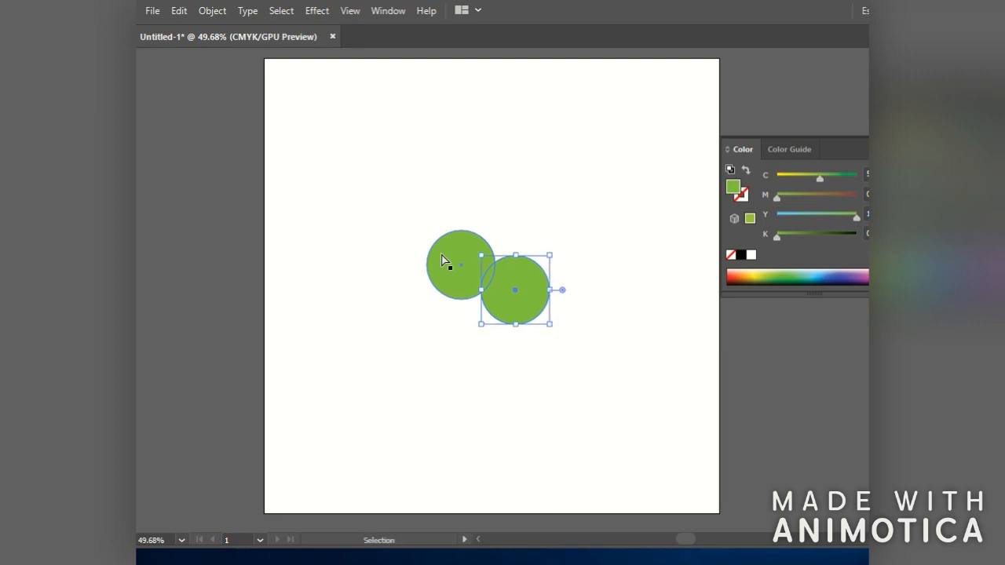
pyautogui.moveTo(457, 271); pyautogui.dragTo(356, 208)
pyautogui.moveTo(518, 294); pyautogui.dragTo(404, 167)
pyautogui.moveTo(439, 202); pyautogui.dragTo(397, 181)
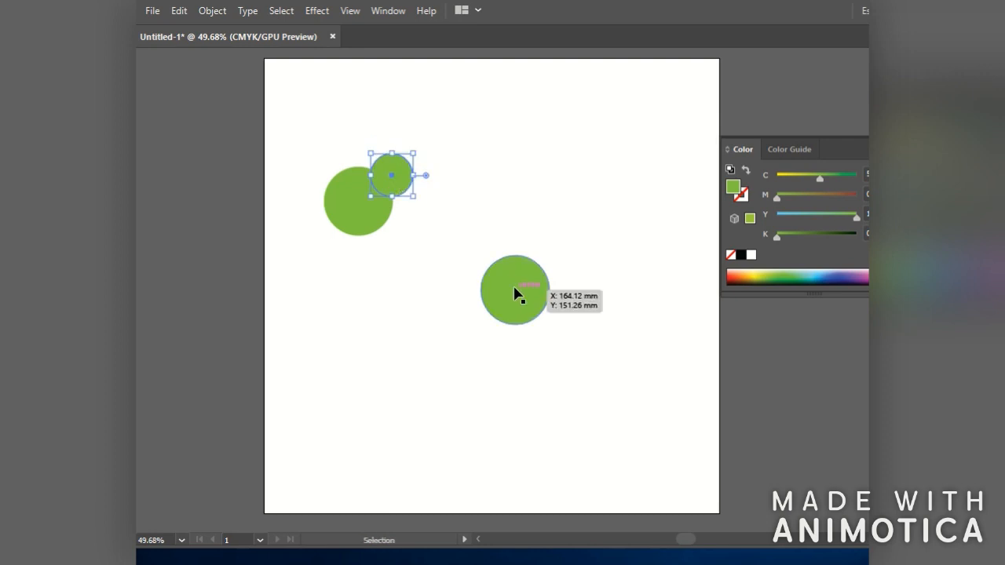
# Step: Recolour the small circle a darker green by increasing its cyan, and bring the larger circle in front of it
pyautogui.moveTo(817, 177); pyautogui.dragTo(830, 181)
pyautogui.click(332, 209)
pyautogui.rightClick(332, 208)
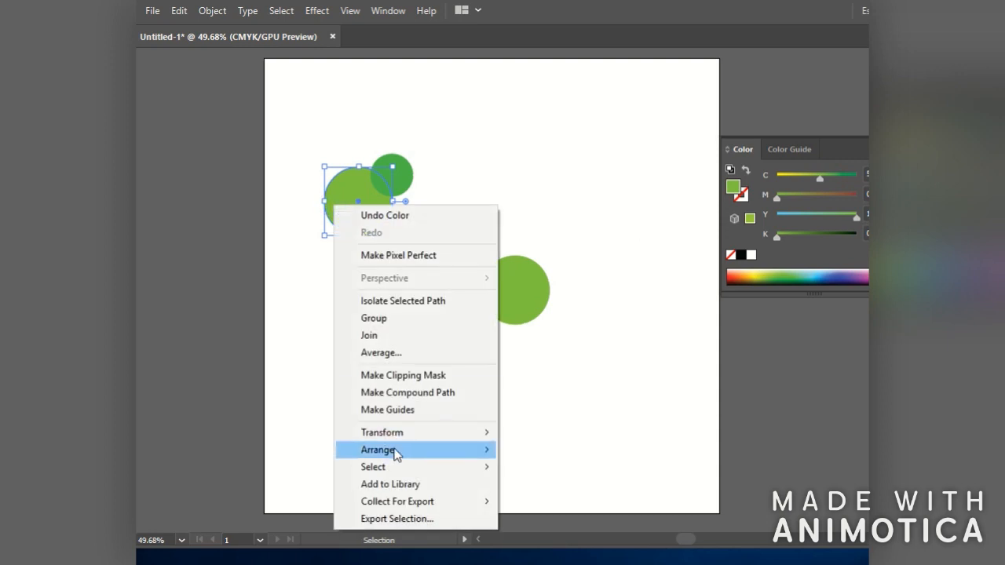
pyautogui.moveTo(338, 449)
pyautogui.click(593, 464)
# Step: Apply a linear gradient to the larger overlapping circle and set its end stop to light green with C 38 and Y 72.94
pyautogui.click(443, 190)
pyautogui.click(364, 195)
pyautogui.press('.')
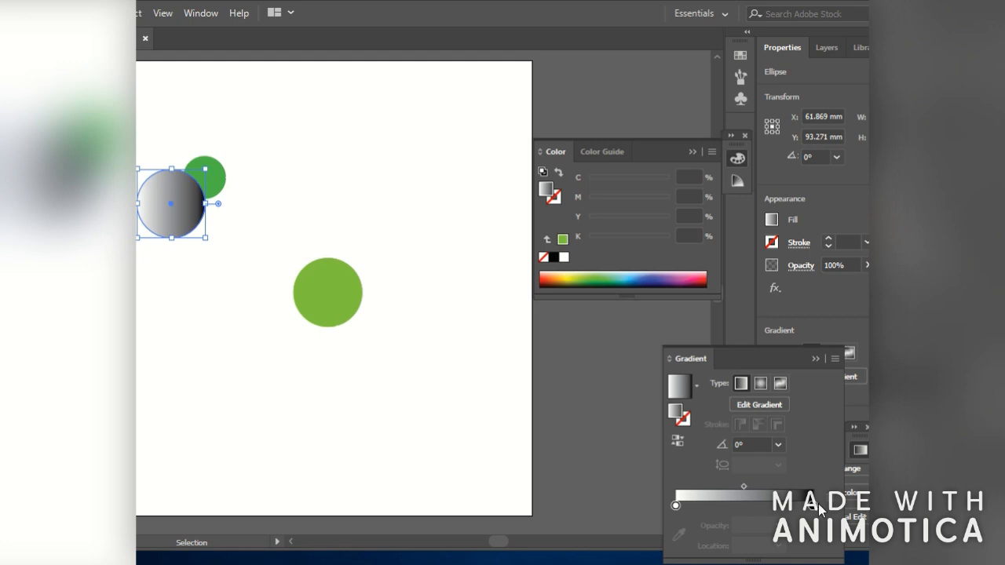
pyautogui.doubleClick(813, 506)
pyautogui.click(812, 316)
pyautogui.click(839, 377)
pyautogui.click(702, 458)
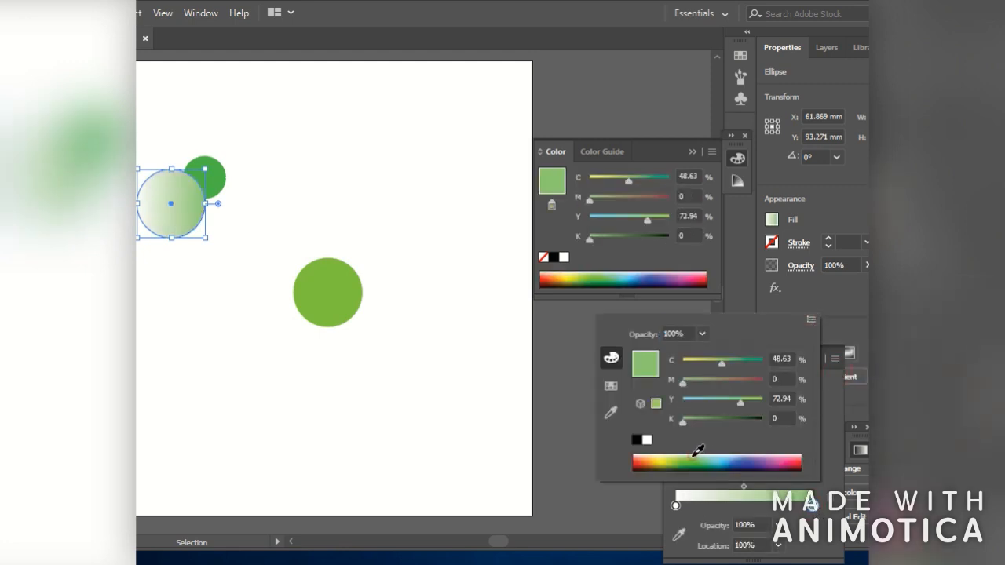
pyautogui.click(629, 183)
pyautogui.moveTo(631, 182)
pyautogui.mouseDown()
pyautogui.moveTo(644, 180)
pyautogui.moveTo(614, 185)
pyautogui.mouseUp()
# Step: Set the start stop of the circle's gradient to green with C 47.84 and Y 100
pyautogui.doubleClick(675, 505)
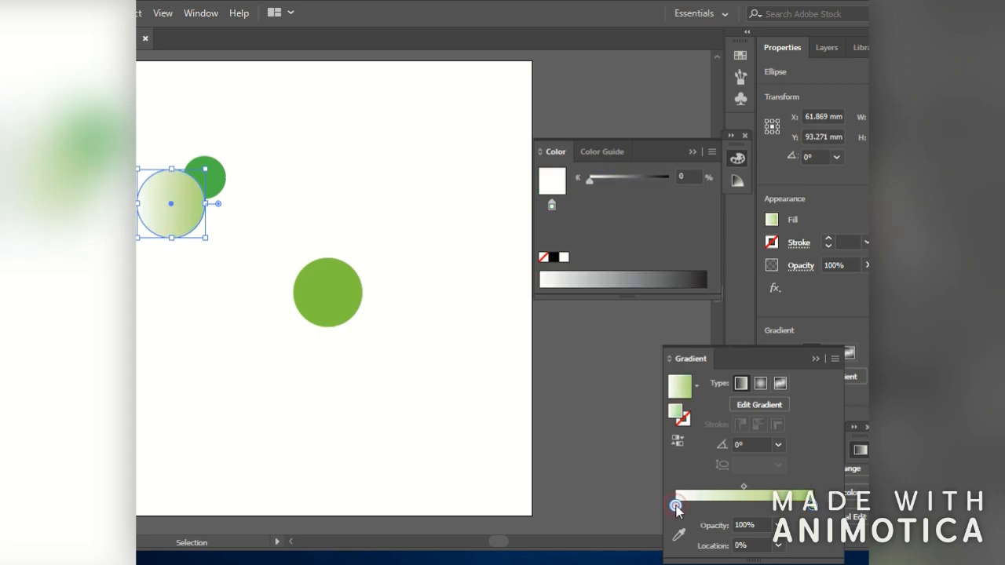
pyautogui.click(812, 320)
pyautogui.click(834, 378)
pyautogui.click(684, 457)
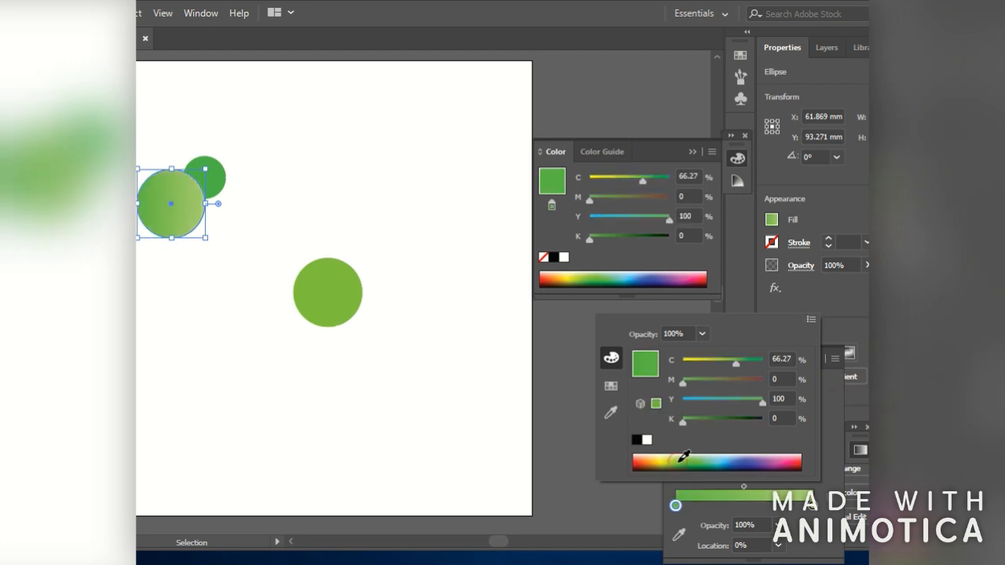
pyautogui.click(684, 456)
pyautogui.click(274, 183)
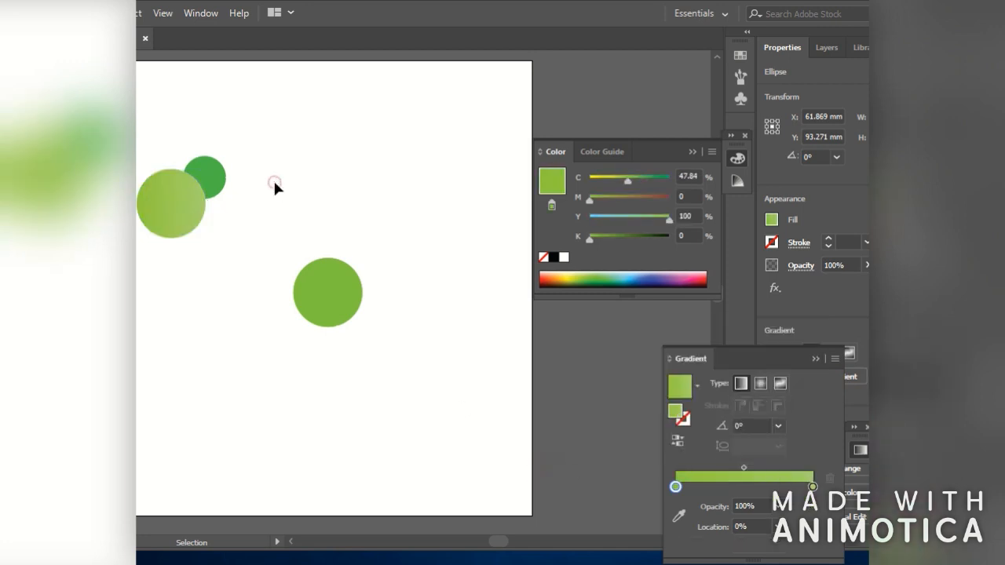
# Step: Delete the small dark green circle and the plain green circle near the artboard's centre
pyautogui.click(219, 182)
pyautogui.press('Delete')
pyautogui.click(318, 291)
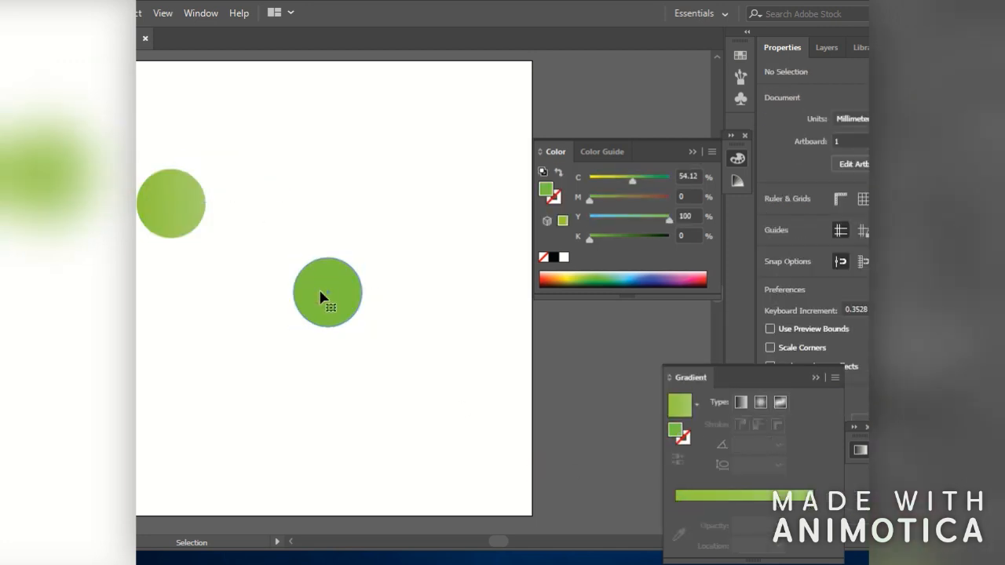
pyautogui.click(318, 292)
pyautogui.press('Delete')
# Step: Make two copies of the gradient circle and scale one down so it overlaps the original's upper-right edge
pyautogui.click(175, 204)
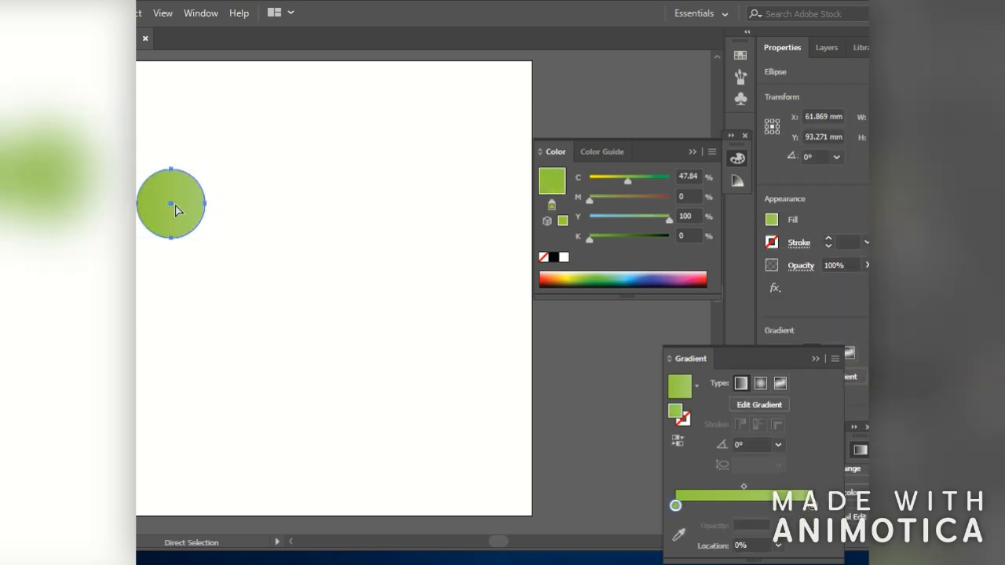
pyautogui.hotkey('ctrl', 'c')
pyautogui.hotkey('ctrl', 'v')
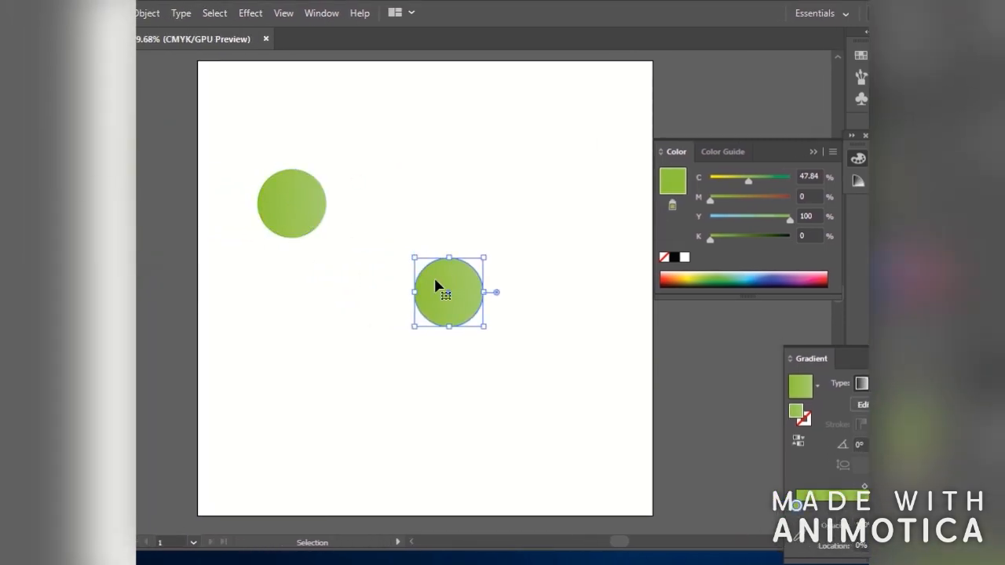
pyautogui.moveTo(448, 297); pyautogui.dragTo(340, 174)
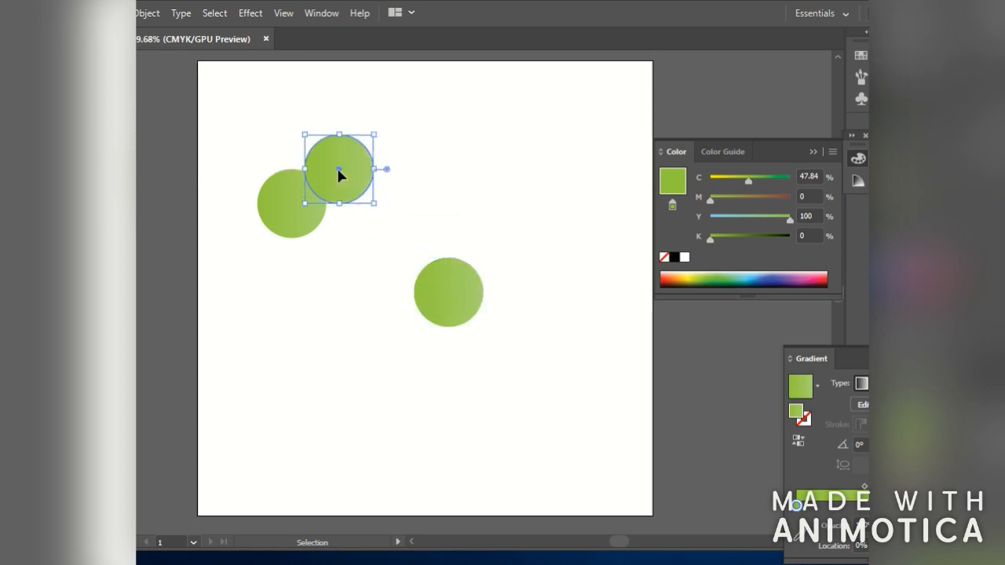
pyautogui.moveTo(380, 133); pyautogui.dragTo(348, 159)
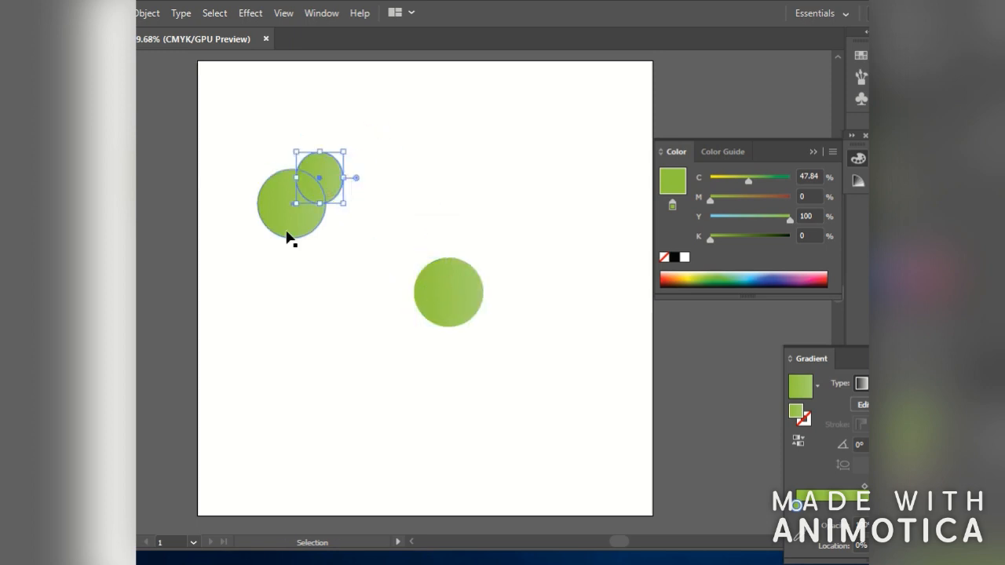
# Step: Bring the larger circle of the overlapping pair in front of the smaller one
pyautogui.rightClick(287, 235)
pyautogui.moveTo(338, 477)
pyautogui.click(482, 477)
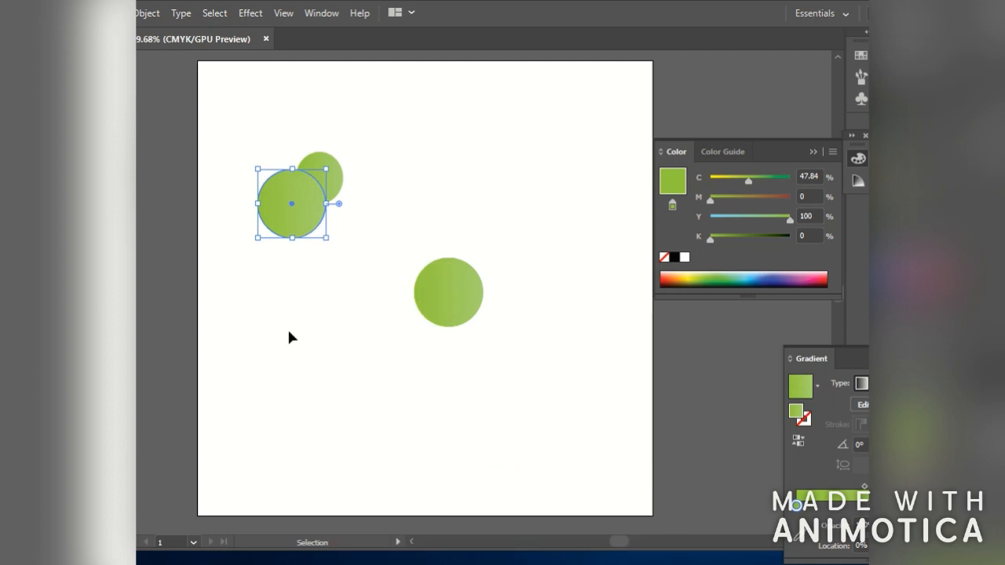
pyautogui.click(288, 328)
# Step: Place another copy of the gradient circle at the cluster's upper left and enlarge the cluster's main circle
pyautogui.click(442, 298)
pyautogui.moveTo(442, 298); pyautogui.dragTo(261, 170)
pyautogui.click(313, 232)
pyautogui.moveTo(325, 236); pyautogui.dragTo(348, 265)
pyautogui.click(415, 216)
# Step: Arrange the upper-left circle behind the main circle and nudge it closer into the cluster
pyautogui.rightClick(268, 157)
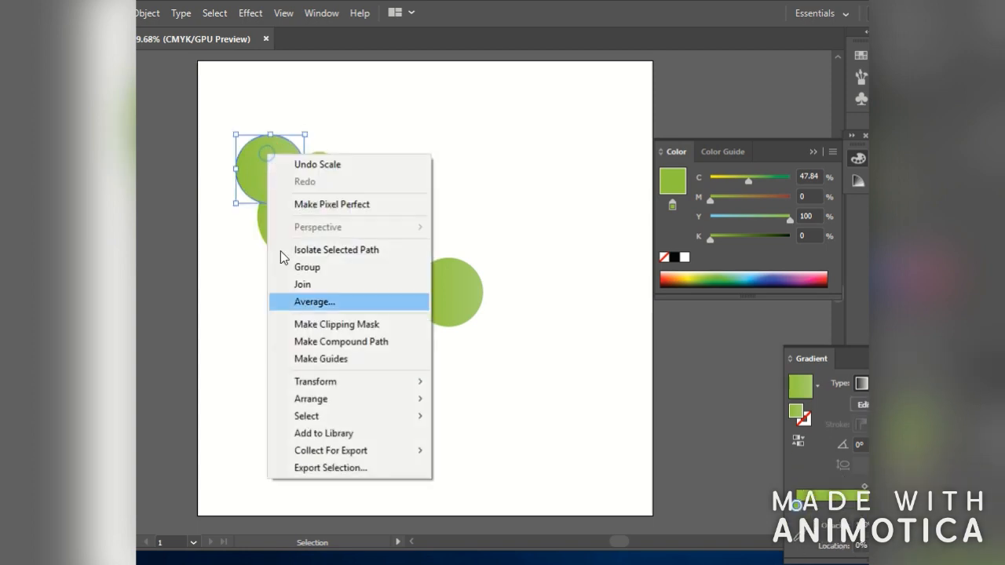
pyautogui.click(453, 416)
pyautogui.click(442, 399)
pyautogui.moveTo(263, 149); pyautogui.dragTo(274, 164)
pyautogui.click(236, 278)
# Step: Enlarge the separate central circle and move it against the cluster's left side
pyautogui.click(440, 290)
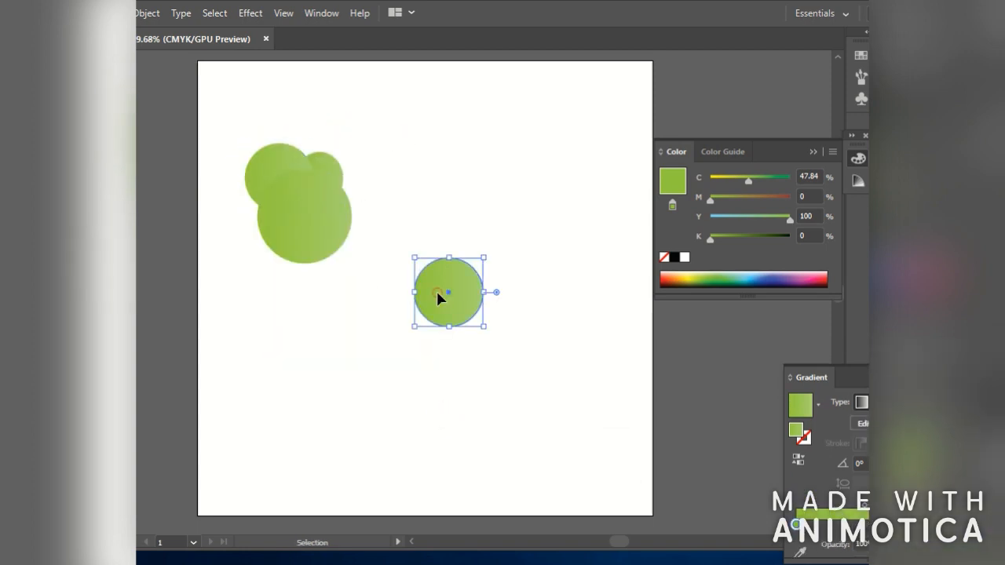
pyautogui.moveTo(417, 329); pyautogui.dragTo(362, 380)
pyautogui.moveTo(412, 351); pyautogui.dragTo(191, 253)
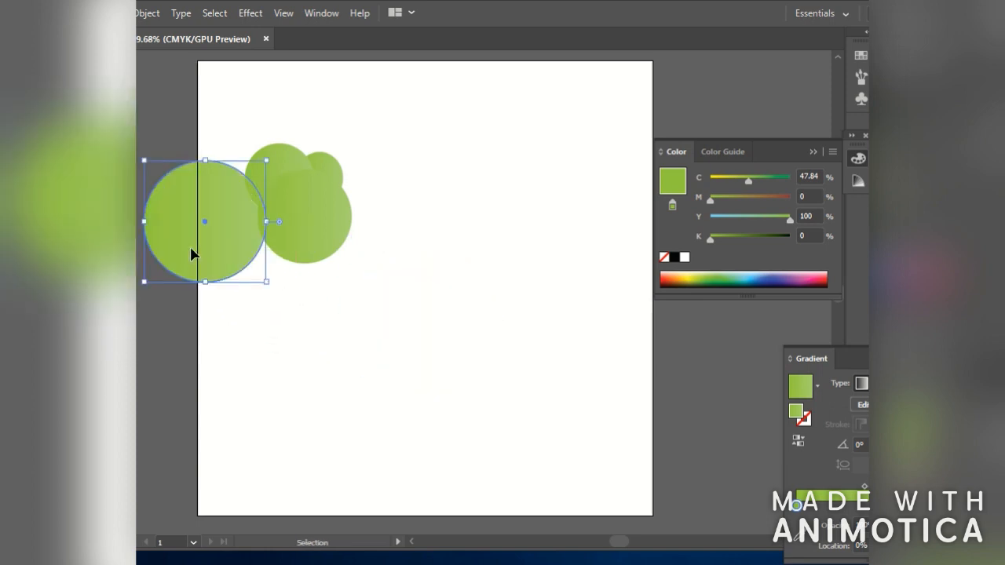
# Step: Send the large left circle to the back and shift it right so it sits under the cluster
pyautogui.rightClick(208, 273)
pyautogui.moveTo(244, 490)
pyautogui.click(439, 541)
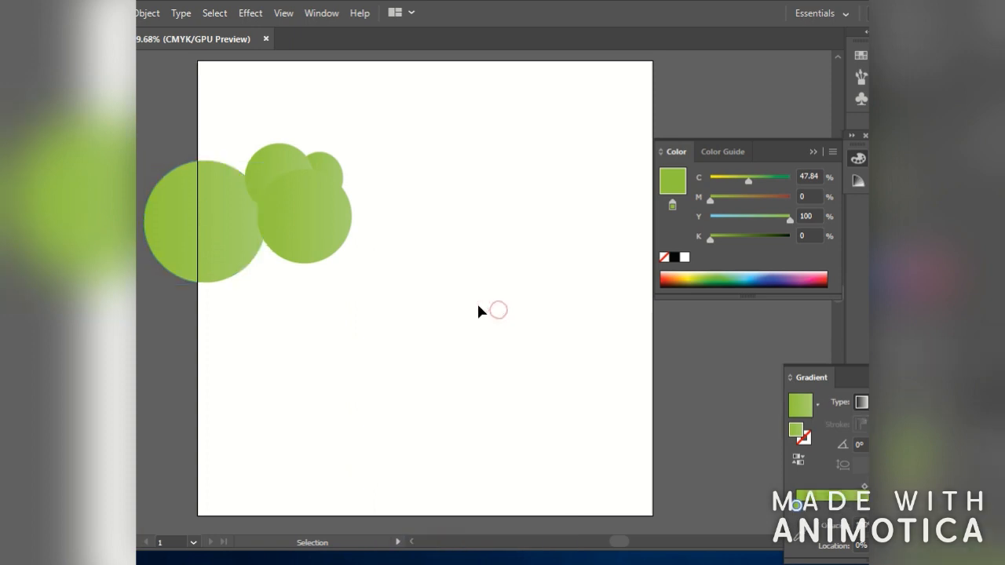
pyautogui.moveTo(255, 243); pyautogui.dragTo(279, 235)
pyautogui.click(469, 271)
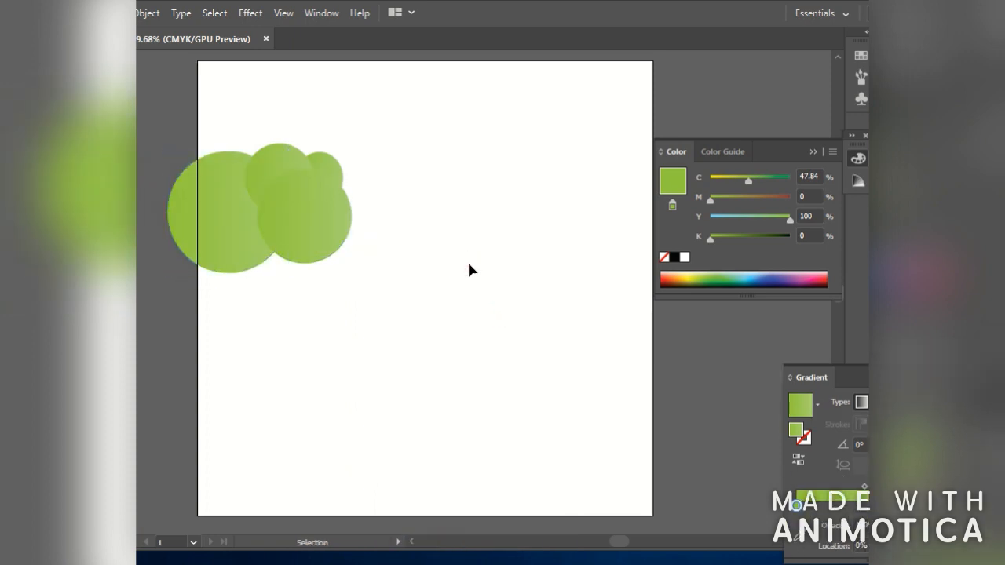
# Step: Paste another gradient circle and place it at a reduced size on the cluster's lower edge
pyautogui.hotkey('ctrl', 'v')
pyautogui.moveTo(482, 325); pyautogui.dragTo(280, 276)
pyautogui.click(417, 287)
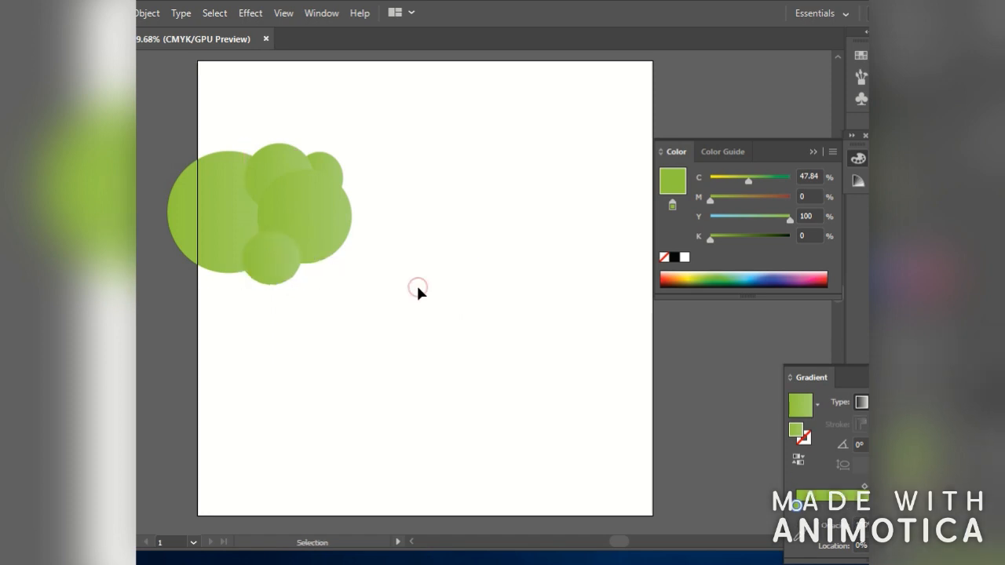
pyautogui.hotkey('ctrl', 'v')
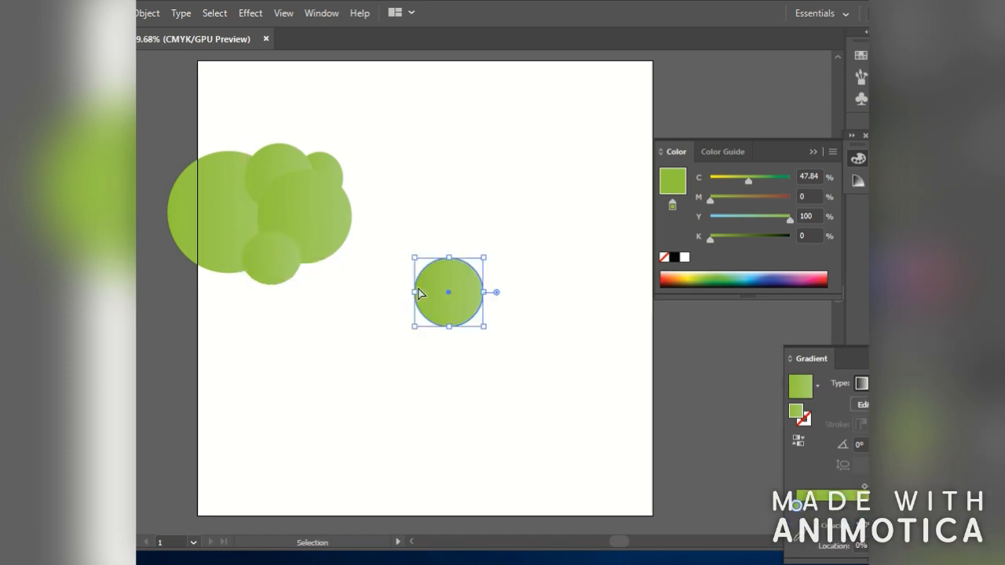
pyautogui.press('Delete')
# Step: Darken the small upper-right circle and the upper-middle circle by raising their black, using K 15 for the upper-middle one
pyautogui.click(305, 219)
pyautogui.click(327, 168)
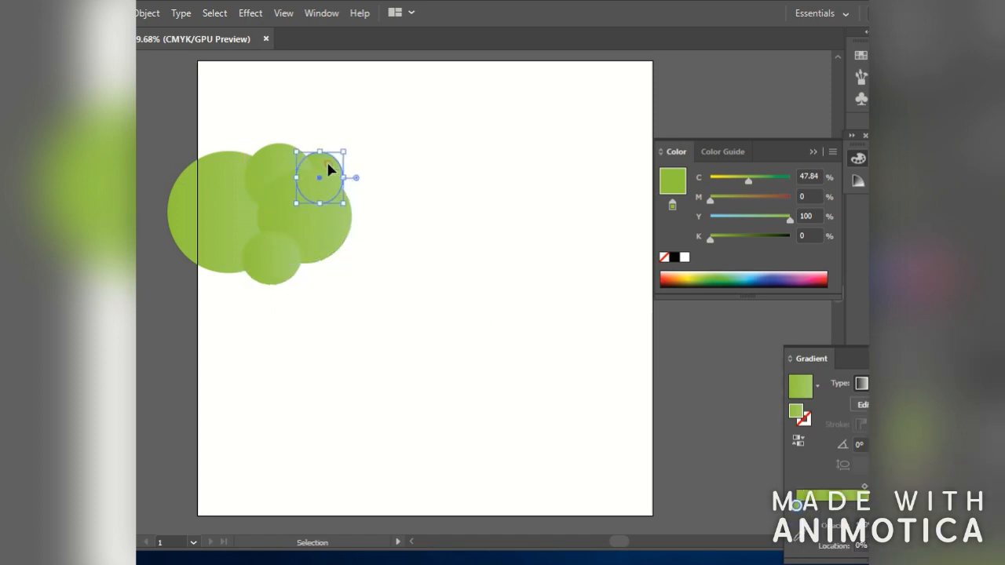
pyautogui.moveTo(709, 240)
pyautogui.mouseDown()
pyautogui.moveTo(745, 238)
pyautogui.moveTo(722, 240)
pyautogui.mouseUp()
pyautogui.click(561, 335)
pyautogui.click(261, 179)
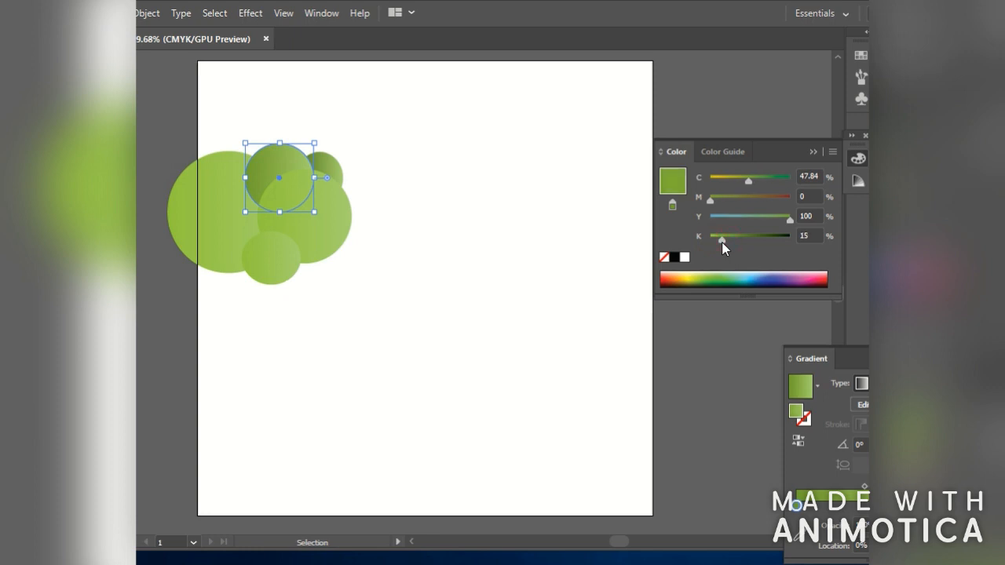
# Step: Set the large left circle's gradient start to C 62 and K 19, and move its light stop to about 79%
pyautogui.click(226, 206)
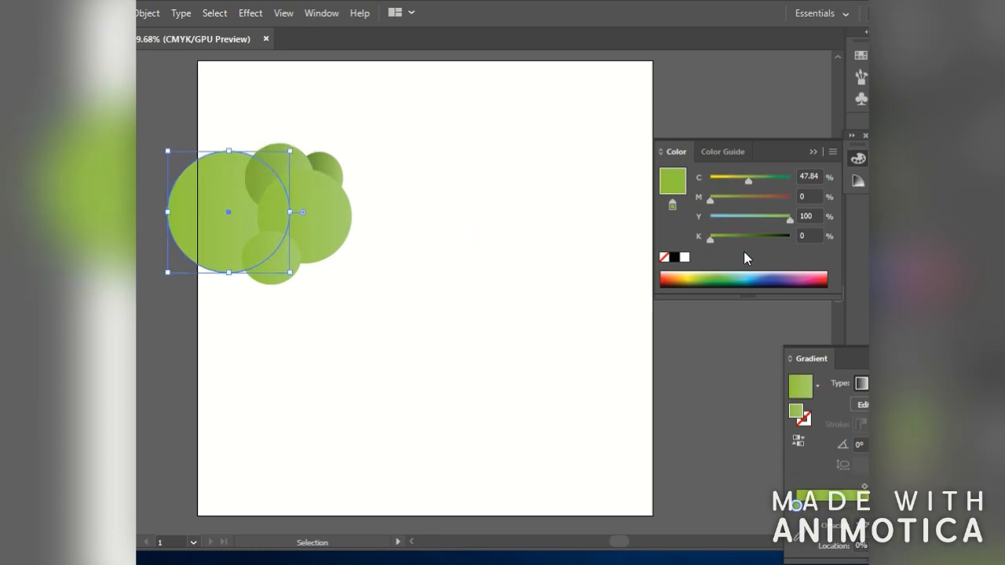
pyautogui.moveTo(749, 181); pyautogui.dragTo(760, 181)
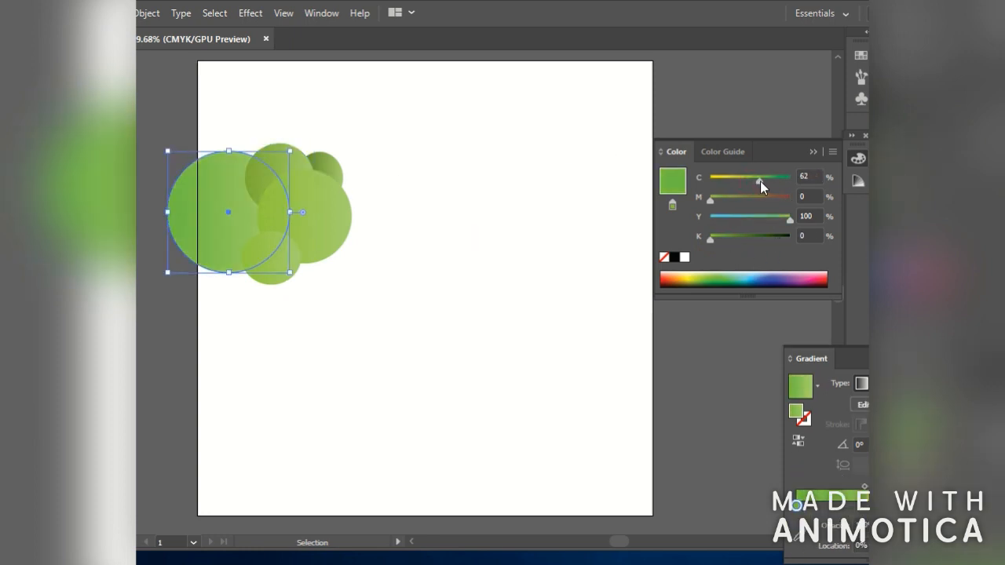
pyautogui.moveTo(710, 239); pyautogui.dragTo(725, 239)
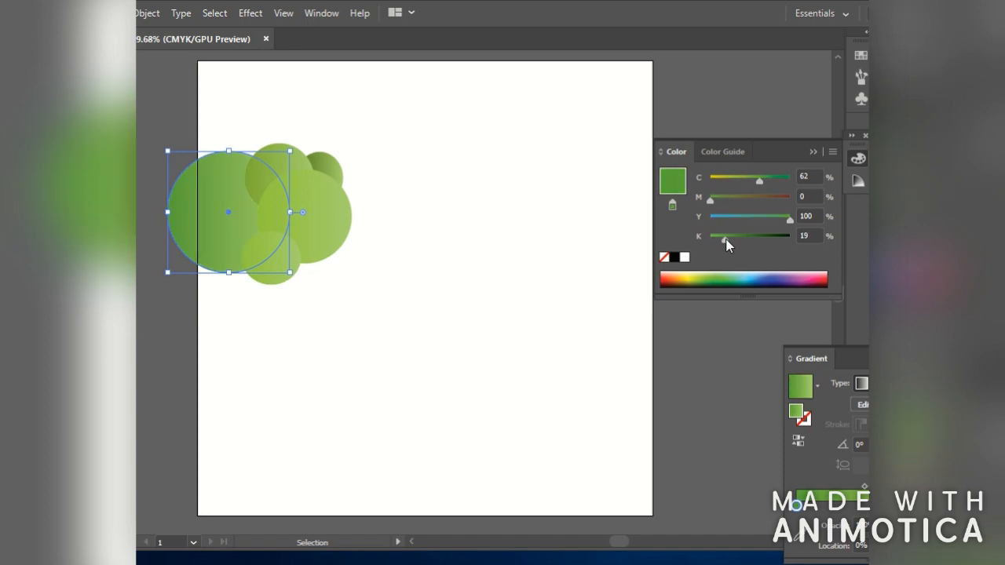
pyautogui.moveTo(933, 506); pyautogui.dragTo(904, 506)
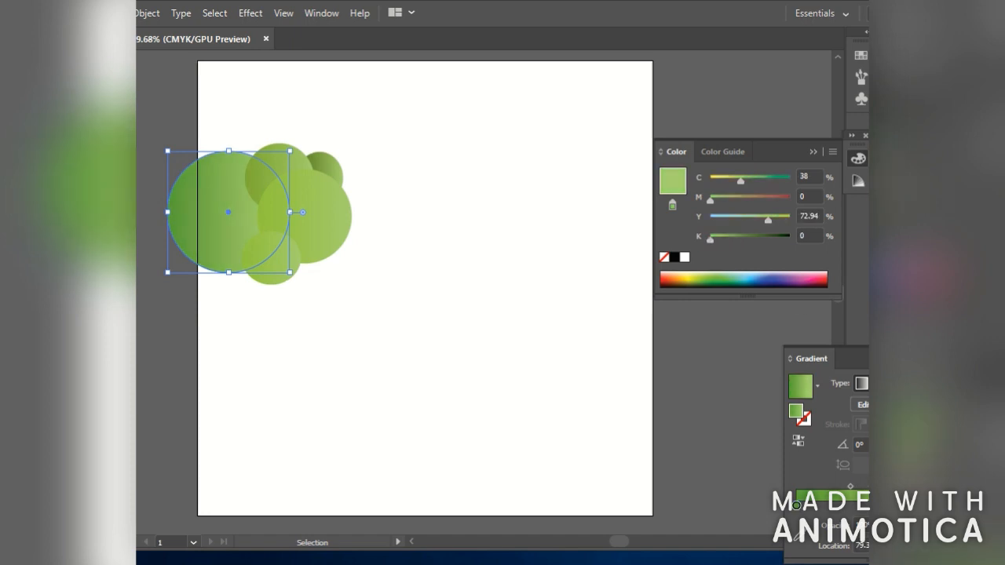
pyautogui.click(579, 440)
# Step: Enlarge the lower circle slightly and set the yellow of its gradient's end stop to 100%
pyautogui.click(261, 270)
pyautogui.moveTo(241, 226); pyautogui.dragTo(229, 220)
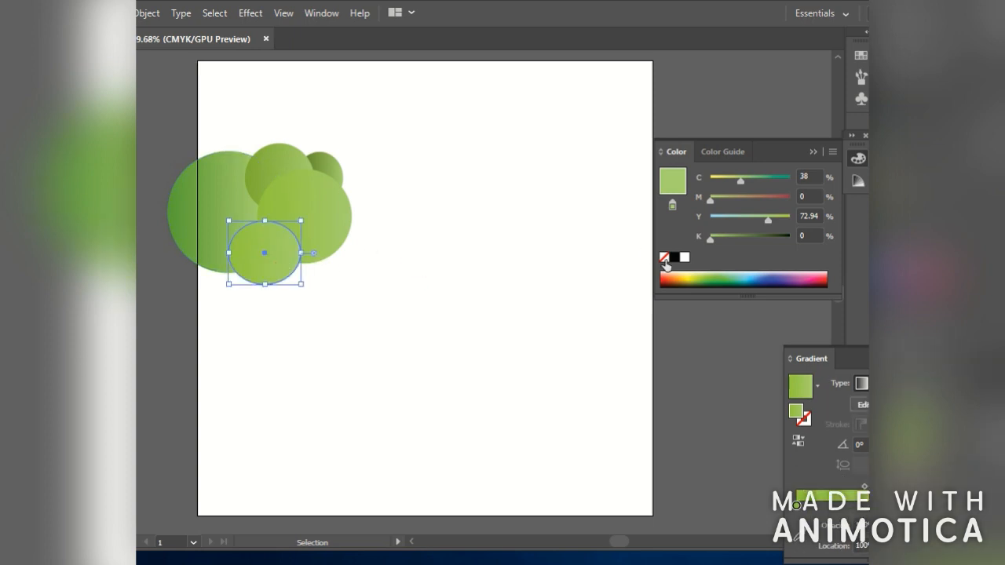
pyautogui.click(449, 238)
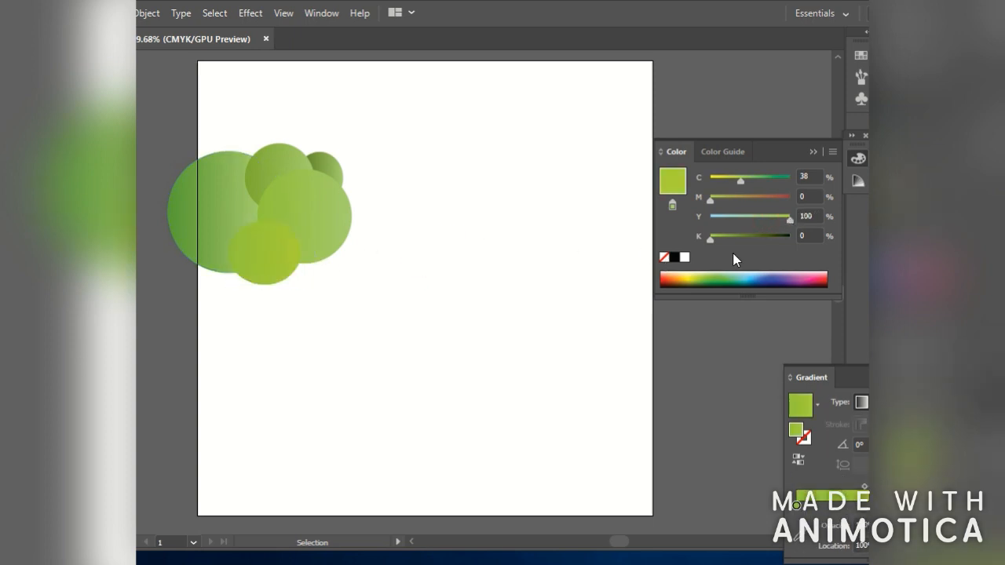
# Step: Darken the lower circle by raising the black of its gradient's start stop to about 15%
pyautogui.moveTo(740, 180); pyautogui.dragTo(771, 176)
pyautogui.moveTo(710, 238); pyautogui.dragTo(727, 238)
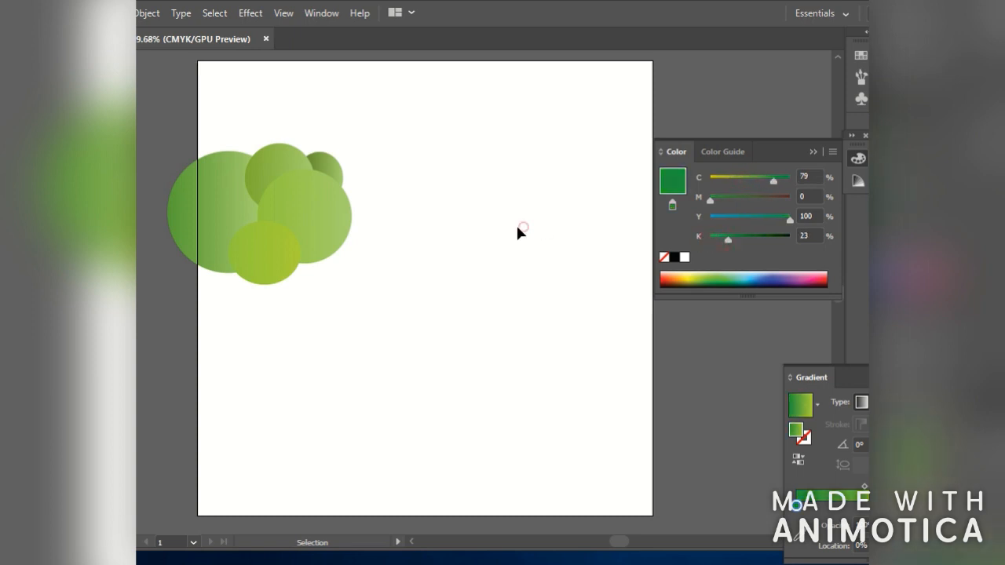
pyautogui.click(280, 257)
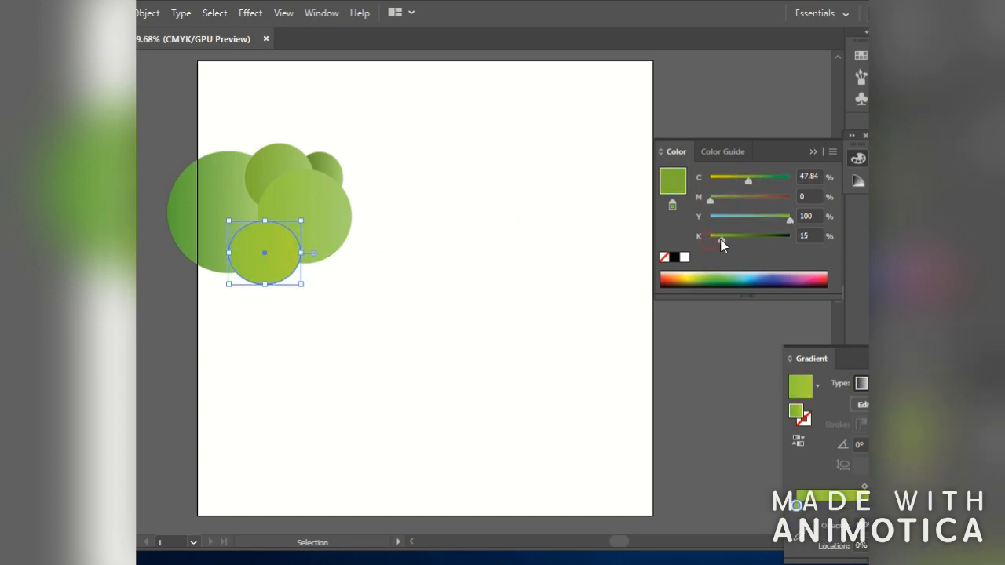
pyautogui.click(487, 226)
# Step: Set the cyan of the right circle's gradient end stop to 24%
pyautogui.click(333, 217)
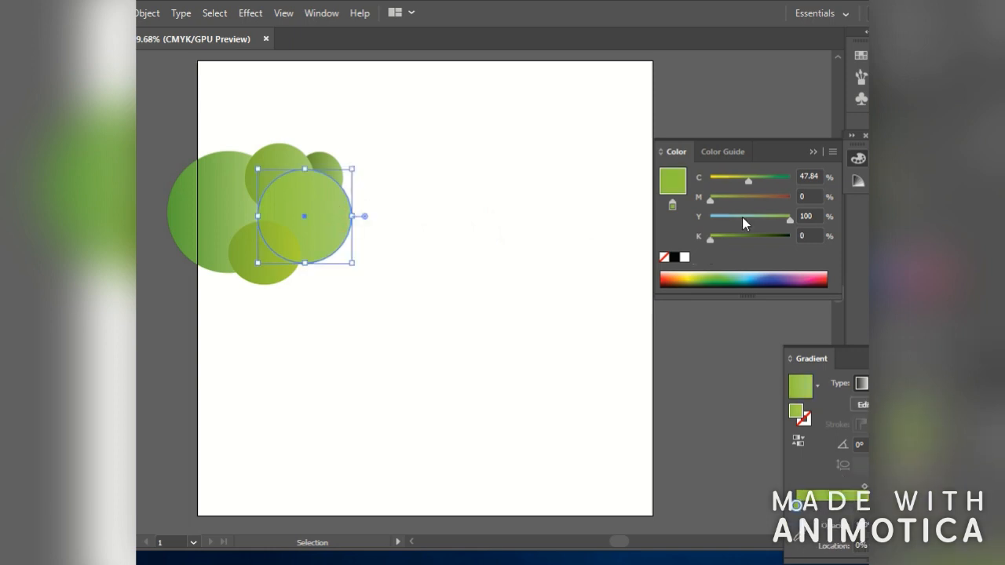
pyautogui.moveTo(790, 220); pyautogui.dragTo(768, 220)
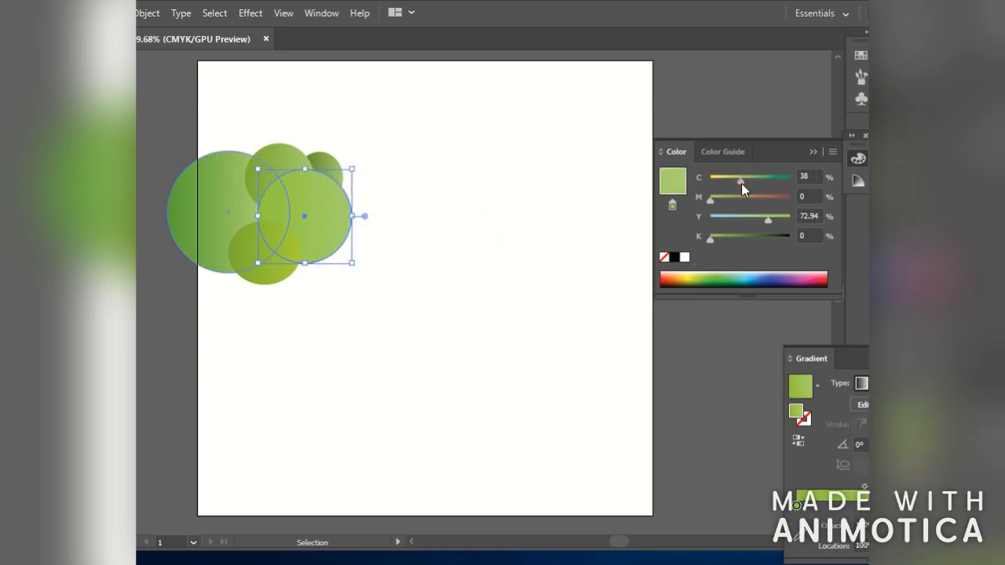
pyautogui.moveTo(742, 183); pyautogui.dragTo(730, 183)
pyautogui.click(541, 178)
# Step: Enlarge the right circle down and outward to the right, and lower its upper edge slightly
pyautogui.click(312, 245)
pyautogui.moveTo(354, 262); pyautogui.dragTo(392, 296)
pyautogui.moveTo(324, 168)
pyautogui.mouseDown()
pyautogui.moveTo(324, 191)
pyautogui.moveTo(323, 172)
pyautogui.mouseUp()
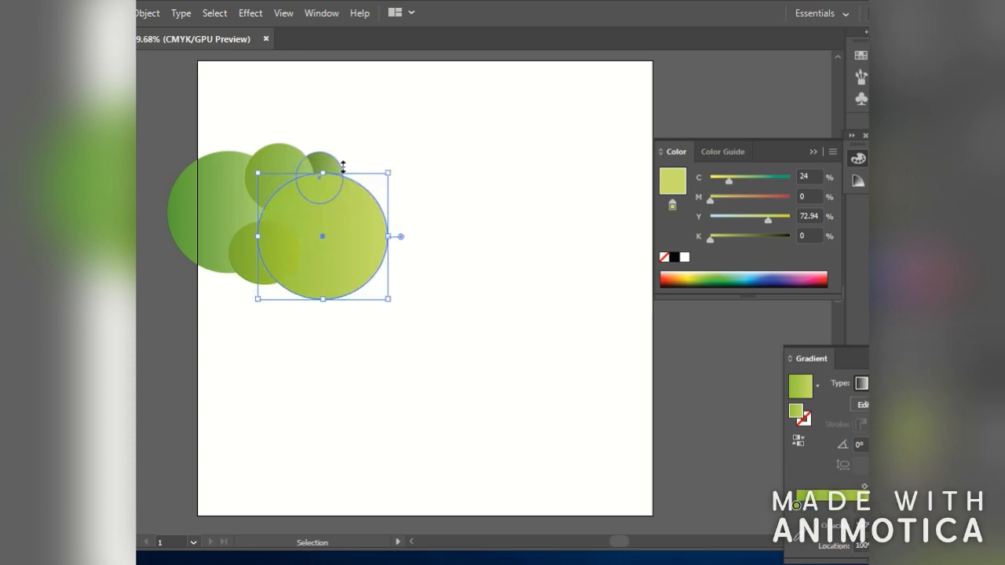
pyautogui.click(425, 153)
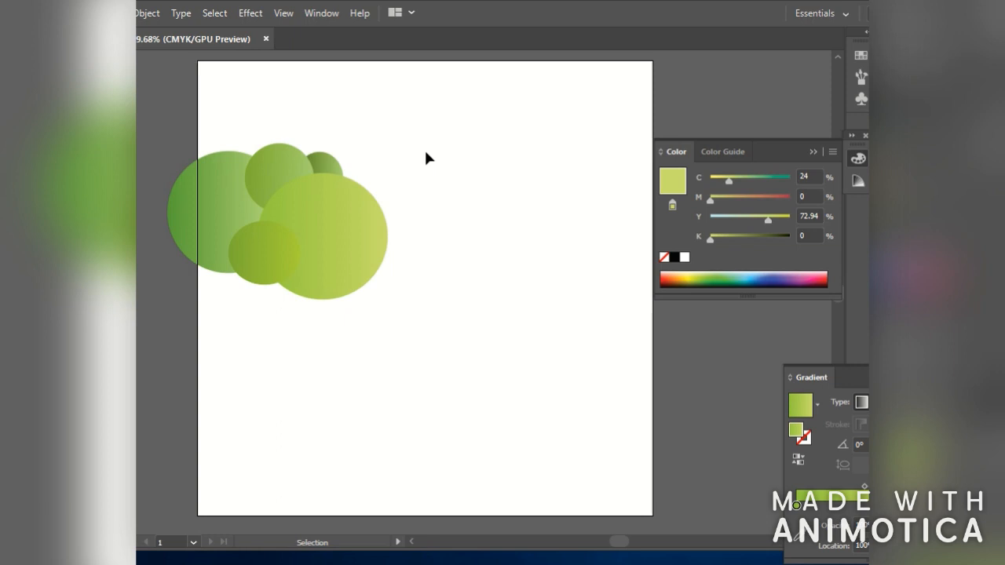
# Step: Set the cyan of the large left circle's gradient end stop to 23%
pyautogui.click(234, 194)
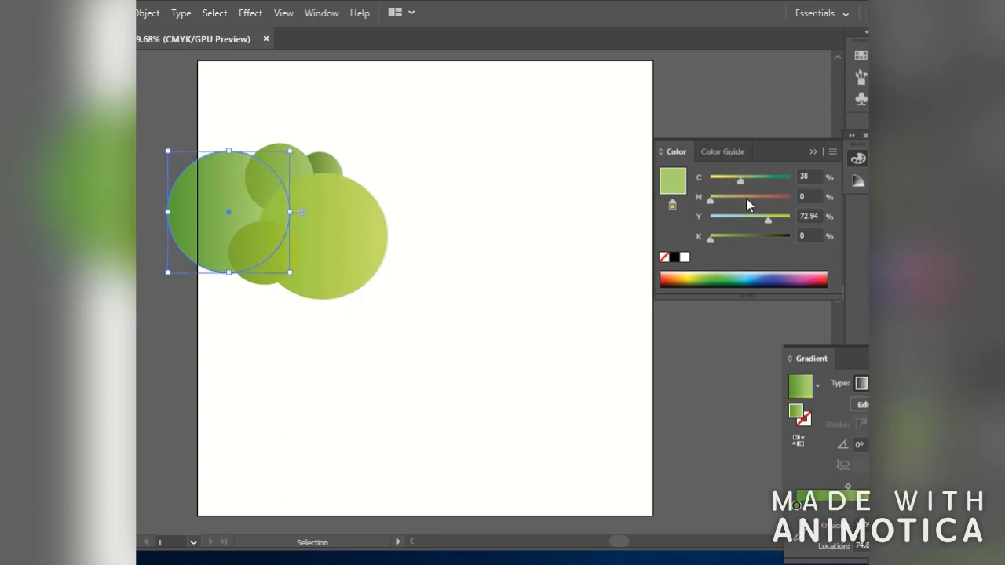
pyautogui.moveTo(740, 182); pyautogui.dragTo(729, 181)
pyautogui.click(601, 205)
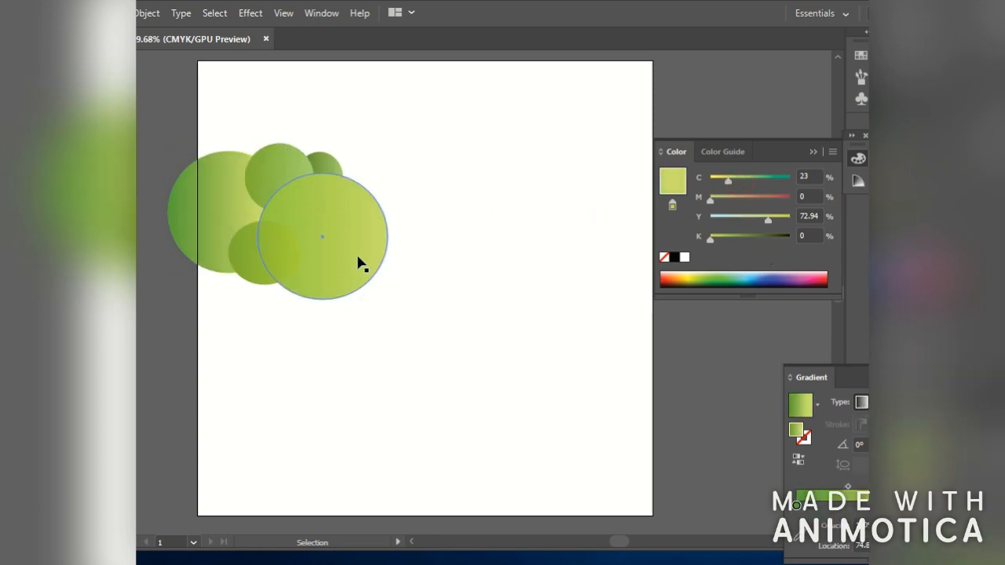
# Step: Rotate the large left circle's gradient so it runs diagonally, with the light end toward the upper right
pyautogui.click(223, 213)
pyautogui.press('g')
pyautogui.moveTo(300, 217)
pyautogui.mouseDown()
pyautogui.moveTo(286, 157)
pyautogui.moveTo(292, 175)
pyautogui.mouseUp()
pyautogui.press('v')
pyautogui.click(161, 107)
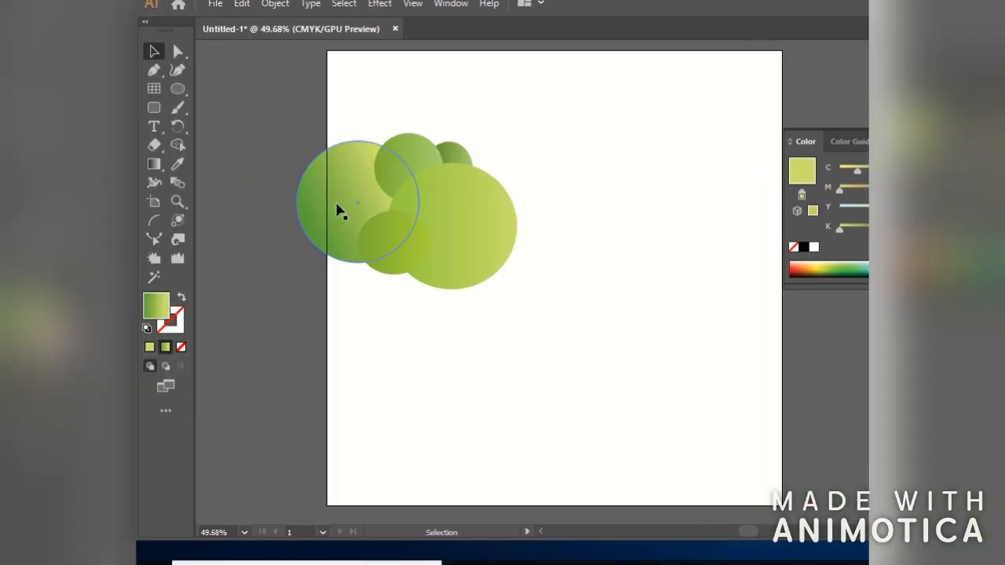
# Step: Tilt the upper-middle circle's gradient slightly with the Gradient tool so its light end points toward the upper right
pyautogui.click(278, 162)
pyautogui.click(155, 165)
pyautogui.moveTo(374, 167)
pyautogui.mouseDown()
pyautogui.moveTo(390, 169)
pyautogui.moveTo(380, 170)
pyautogui.mouseUp()
pyautogui.moveTo(443, 168)
pyautogui.mouseDown()
pyautogui.moveTo(418, 171)
pyautogui.moveTo(450, 149)
pyautogui.moveTo(443, 135)
pyautogui.moveTo(455, 152)
pyautogui.mouseUp()
pyautogui.click(155, 51)
pyautogui.click(341, 66)
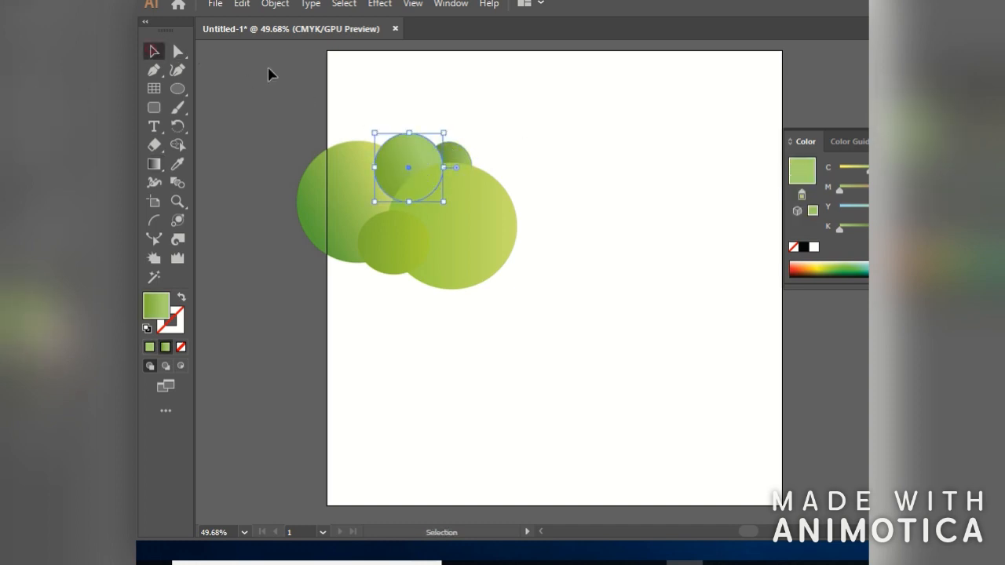
pyautogui.click(464, 157)
pyautogui.click(154, 164)
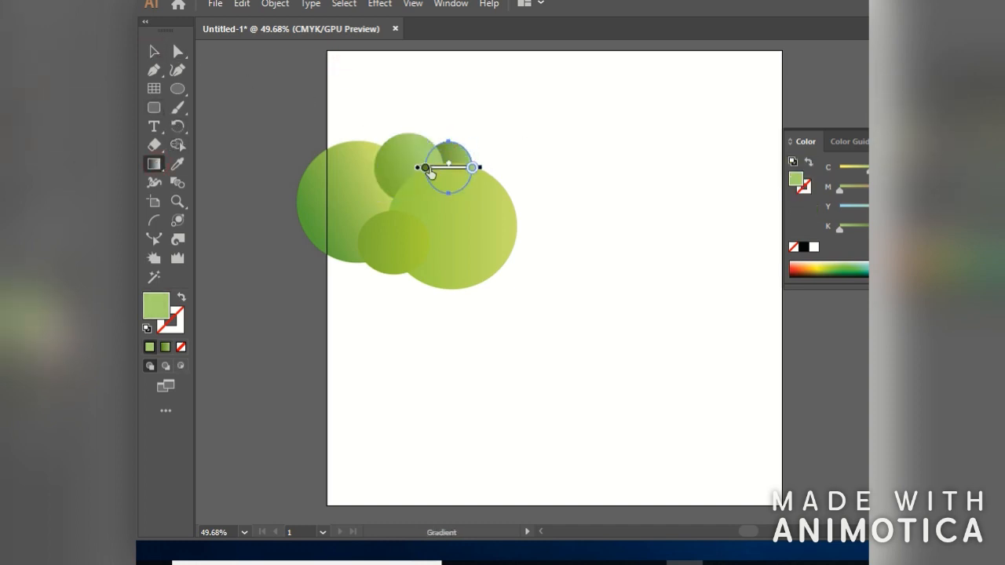
pyautogui.click(434, 168)
pyautogui.click(154, 52)
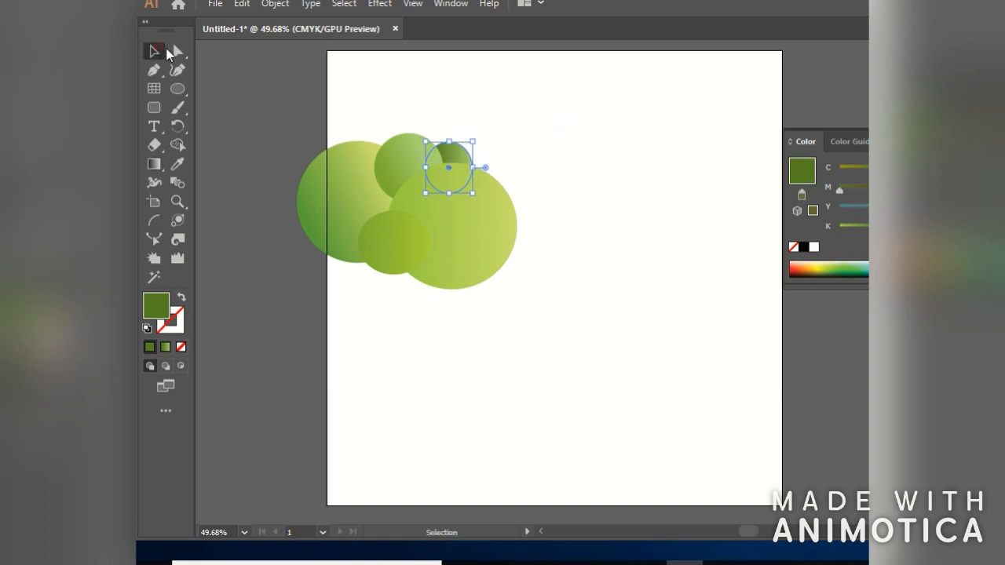
# Step: Move the right circle's middle gradient stop toward the centre and tilt the gradient upward to the right
pyautogui.click(496, 226)
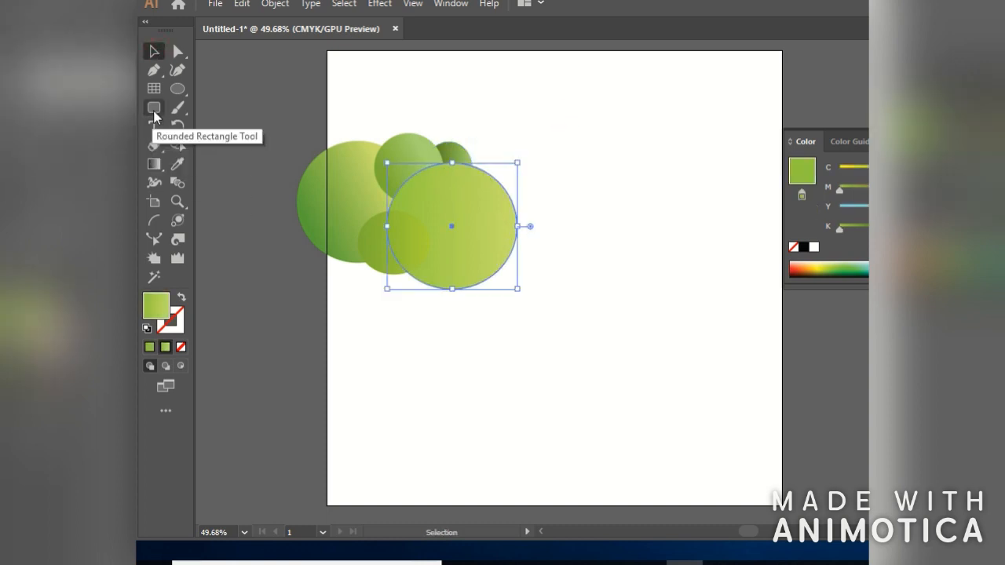
pyautogui.click(154, 164)
pyautogui.click(387, 226)
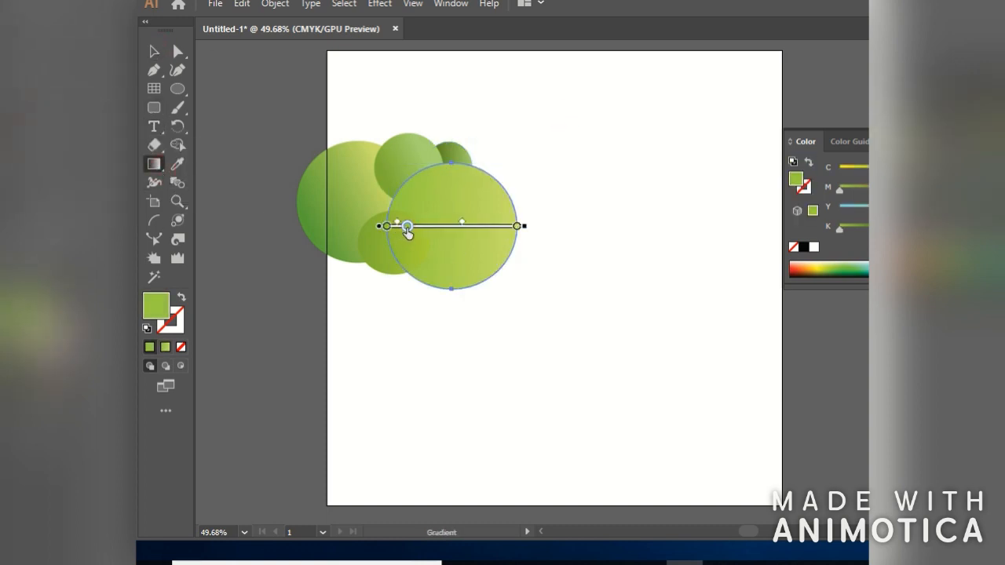
pyautogui.moveTo(386, 228); pyautogui.dragTo(442, 229)
pyautogui.moveTo(527, 228); pyautogui.dragTo(521, 197)
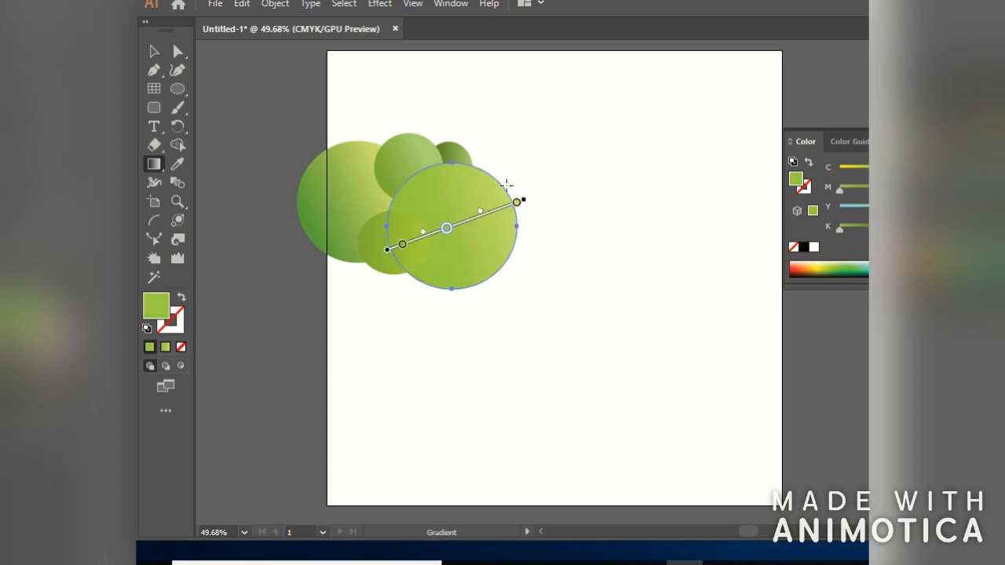
pyautogui.press('v')
pyautogui.click(264, 80)
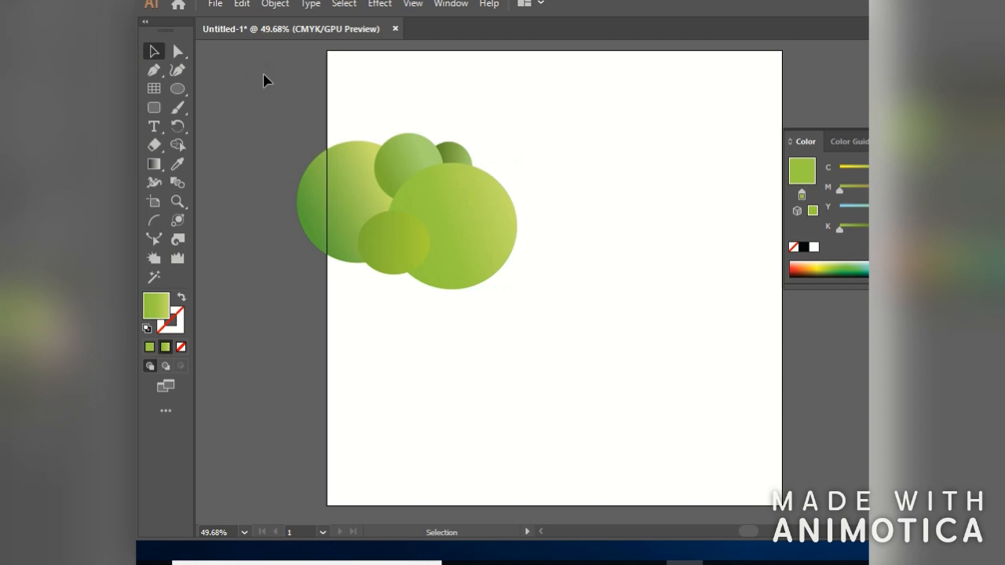
# Step: Rotate the lower circle's gradient so it runs diagonally from upper left to lower right
pyautogui.click(360, 232)
pyautogui.click(153, 164)
pyautogui.moveTo(429, 243)
pyautogui.mouseDown()
pyautogui.moveTo(412, 244)
pyautogui.moveTo(422, 278)
pyautogui.moveTo(406, 280)
pyautogui.moveTo(406, 259)
pyautogui.mouseUp()
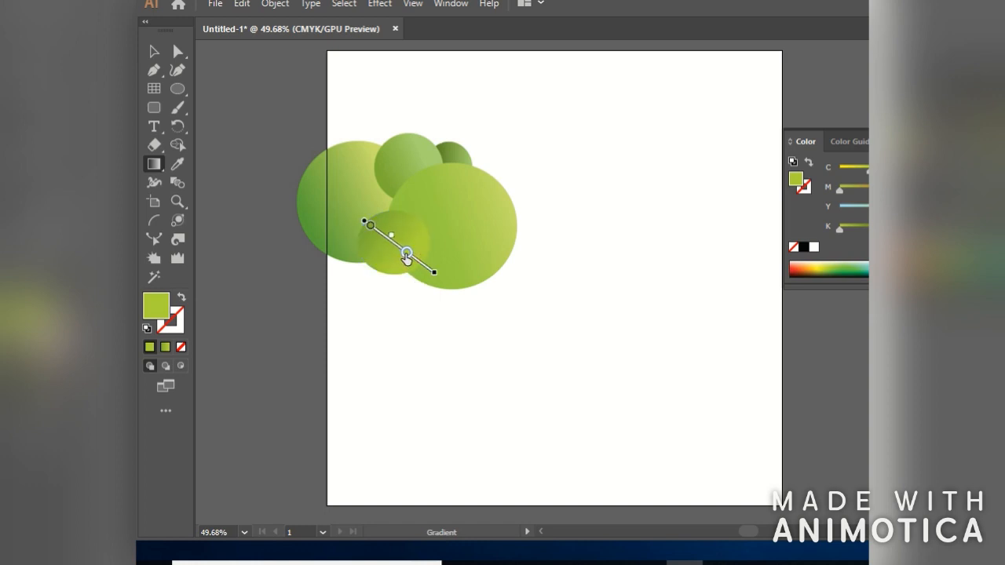
pyautogui.press('v')
pyautogui.click(282, 271)
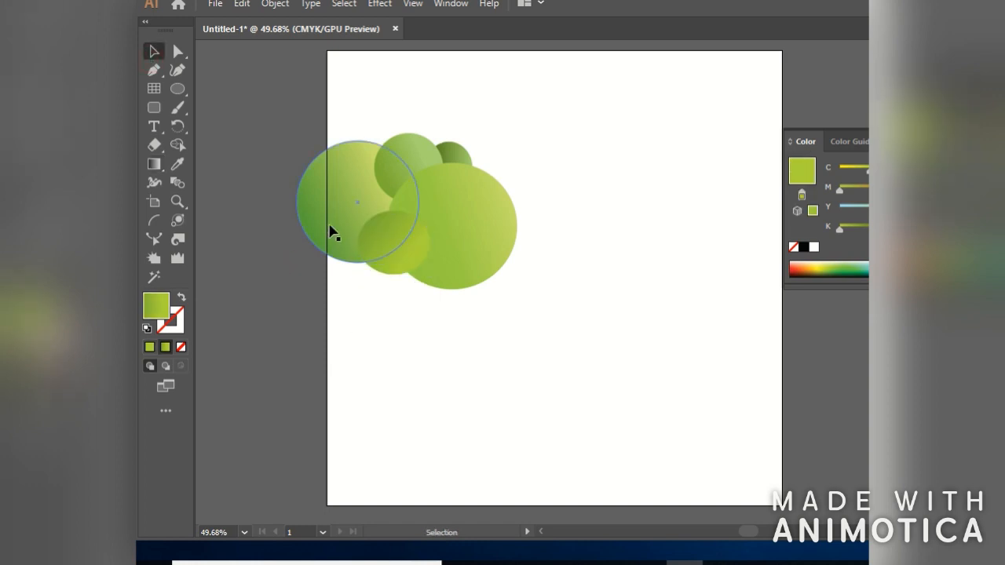
# Step: Group all the circles and move the foliage cluster fully onto the artboard
pyautogui.hotkey('ctrl', 'a')
pyautogui.rightClick(385, 256)
pyautogui.click(438, 348)
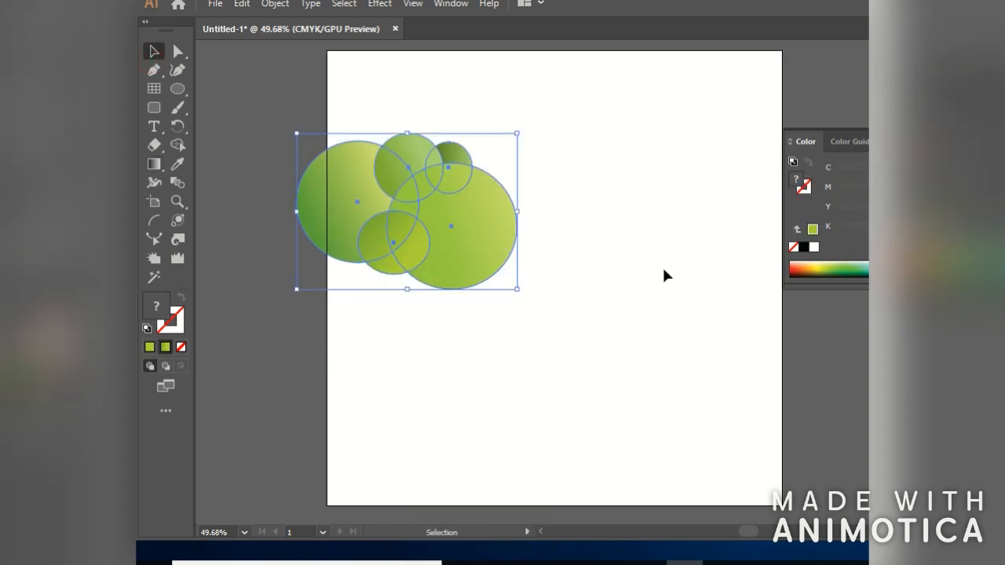
pyautogui.click(664, 275)
pyautogui.moveTo(519, 221); pyautogui.dragTo(608, 203)
pyautogui.click(465, 348)
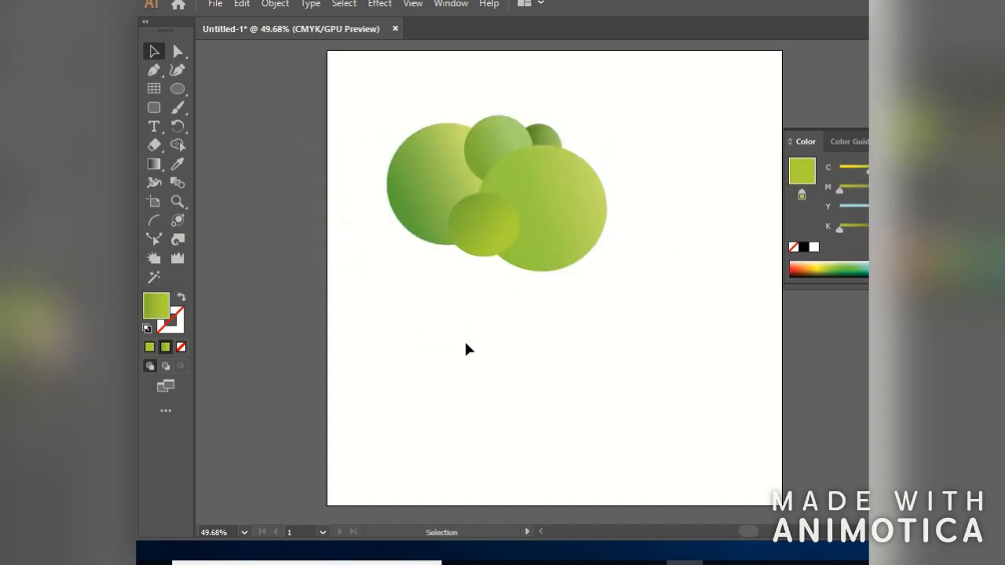
pyautogui.click(284, 283)
# Step: Start a tree trunk outline with the Curvature tool below the foliage, shaping a thin branch toward the upper left
pyautogui.click(176, 71)
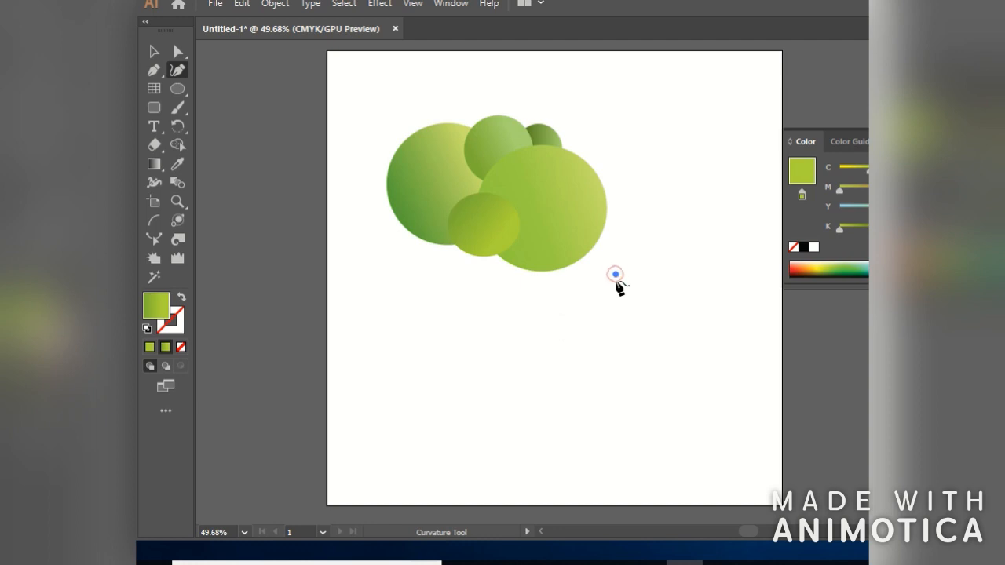
pyautogui.click(619, 316)
pyautogui.click(596, 306)
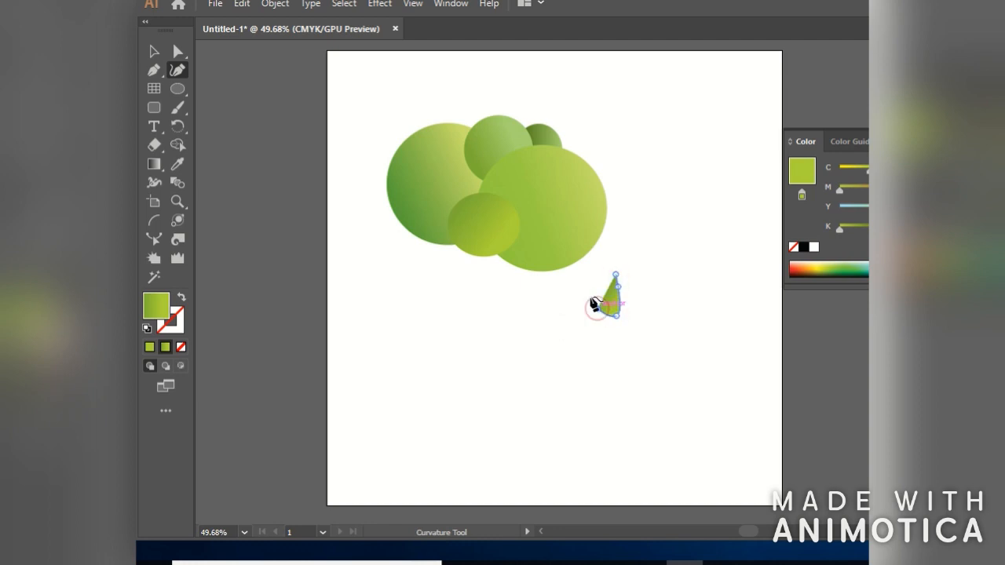
pyautogui.click(585, 298)
pyautogui.click(567, 295)
pyautogui.click(607, 325)
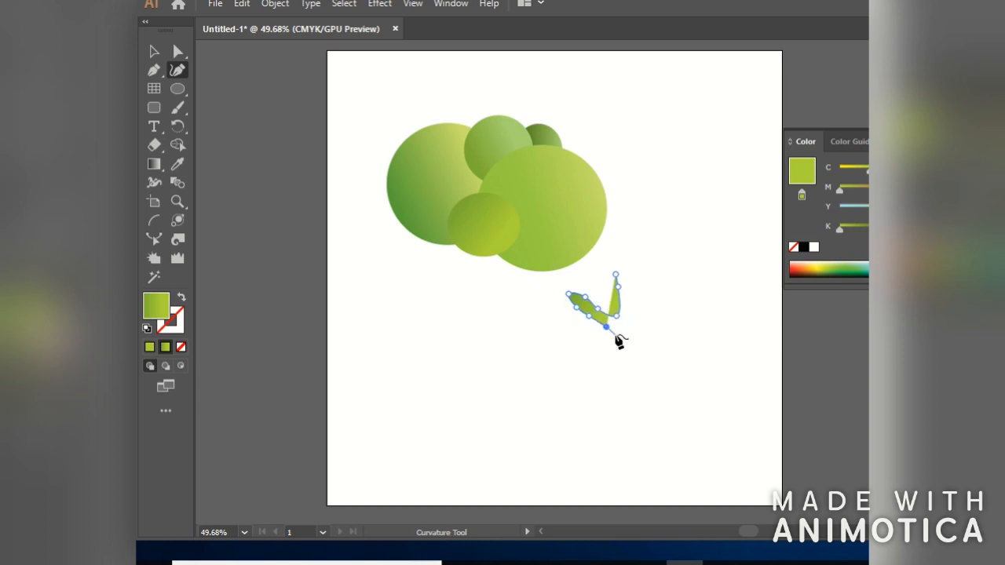
# Step: Continue the outline down the trunk's left side and across a flat, widened base
pyautogui.click(622, 362)
pyautogui.click(618, 392)
pyautogui.click(615, 416)
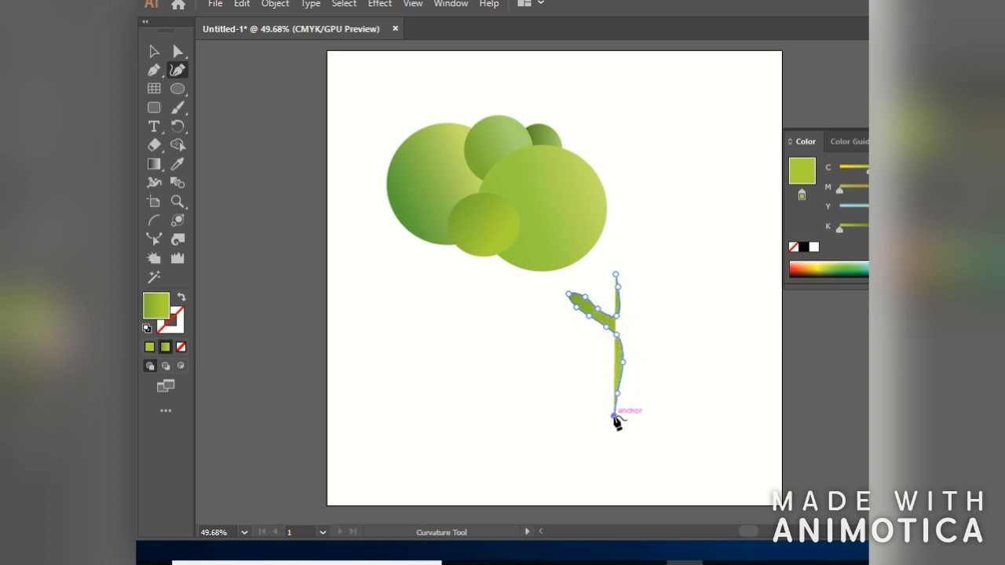
pyautogui.click(609, 435)
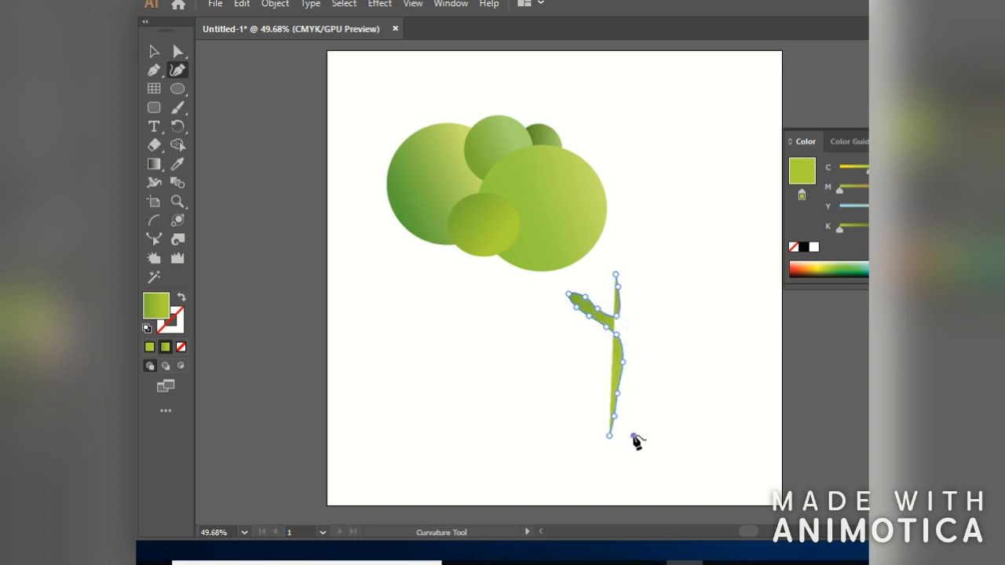
pyautogui.click(633, 436)
pyautogui.click(656, 436)
pyautogui.click(675, 436)
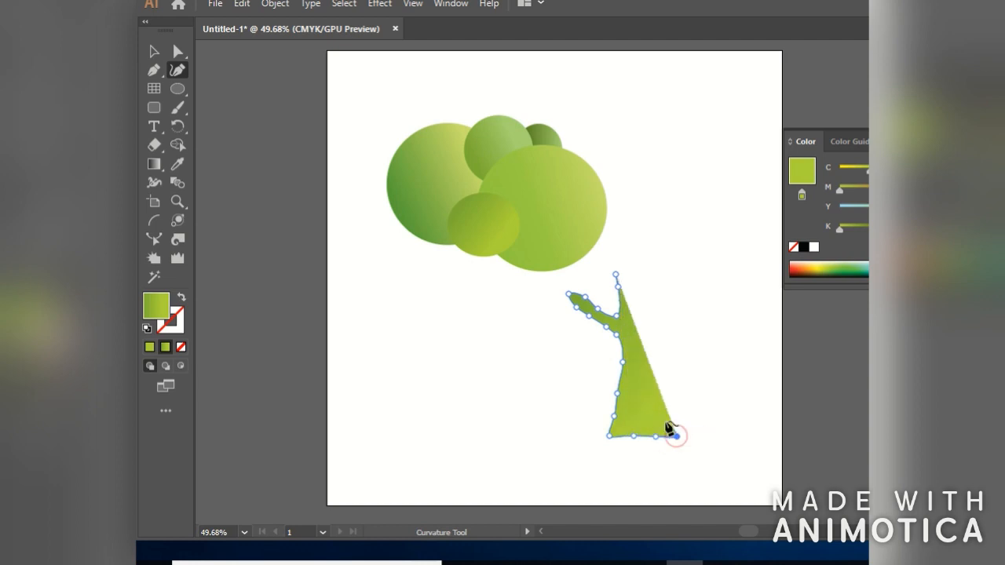
# Step: Extend the outline up the trunk's right side and along the underside of an upward-curving right branch
pyautogui.click(664, 391)
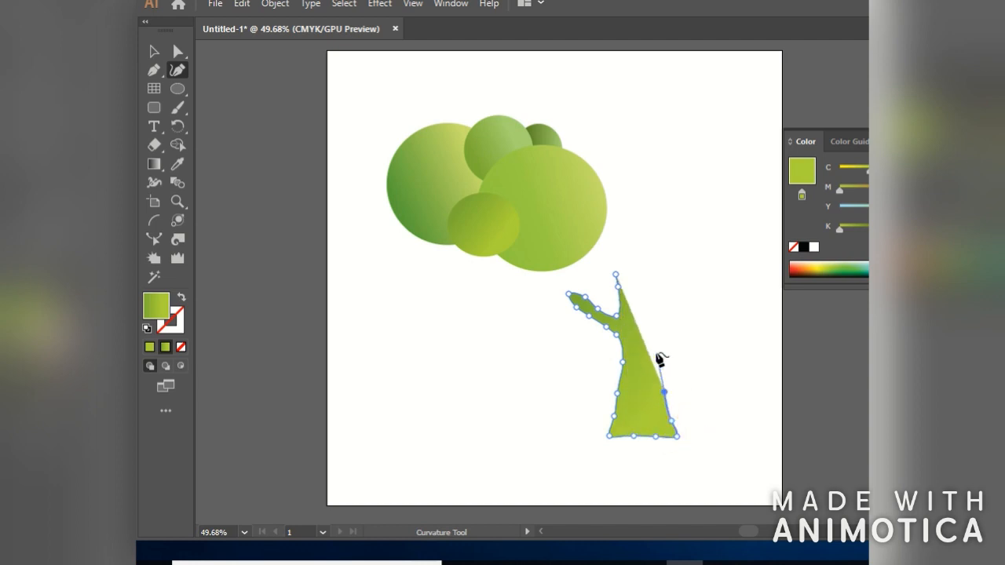
pyautogui.click(664, 360)
pyautogui.click(677, 358)
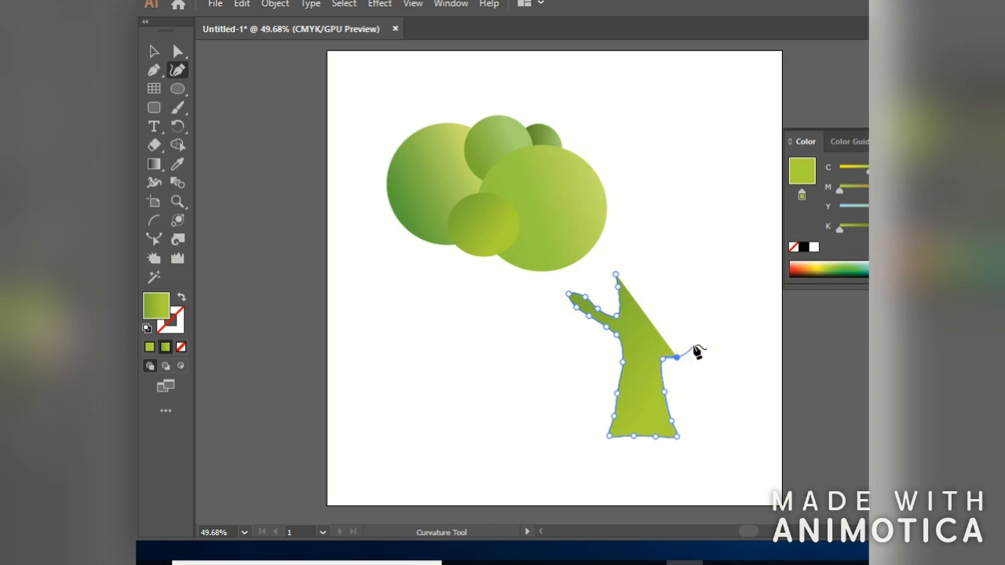
pyautogui.click(694, 345)
pyautogui.click(704, 316)
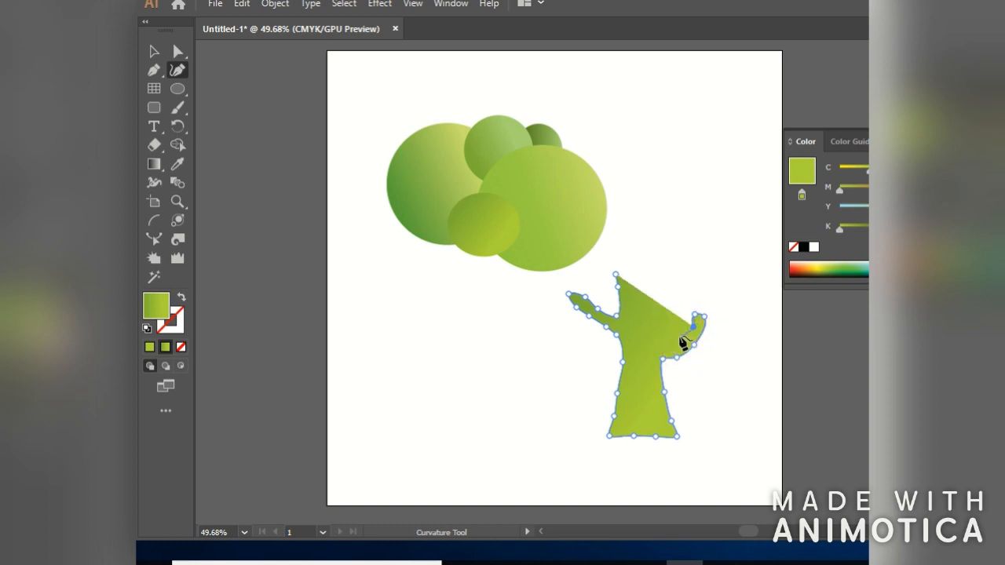
# Step: Trace the right branch's upper edge back to the trunk and close the outline with a rounded top
pyautogui.click(680, 336)
pyautogui.click(664, 337)
pyautogui.click(648, 306)
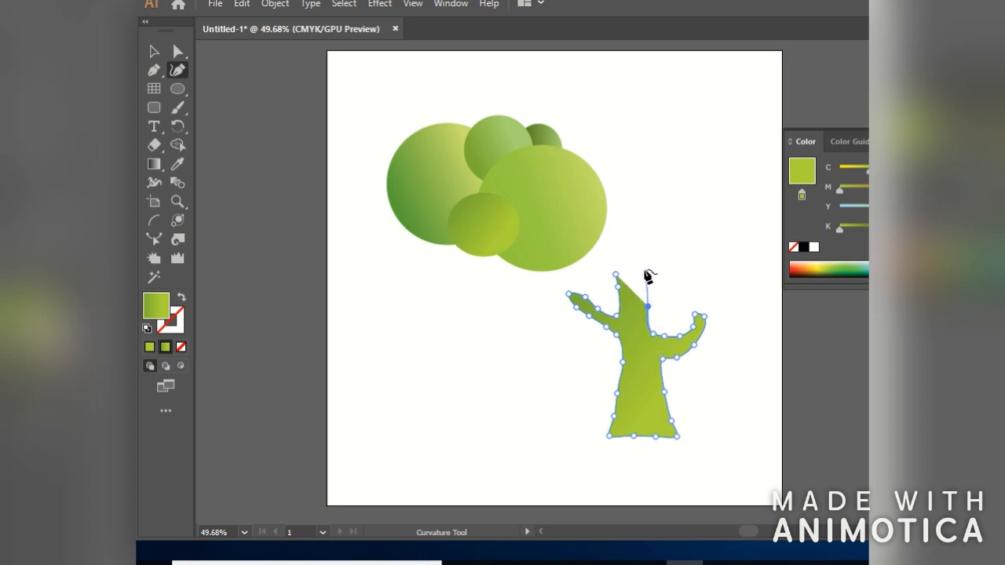
pyautogui.click(645, 270)
pyautogui.click(625, 266)
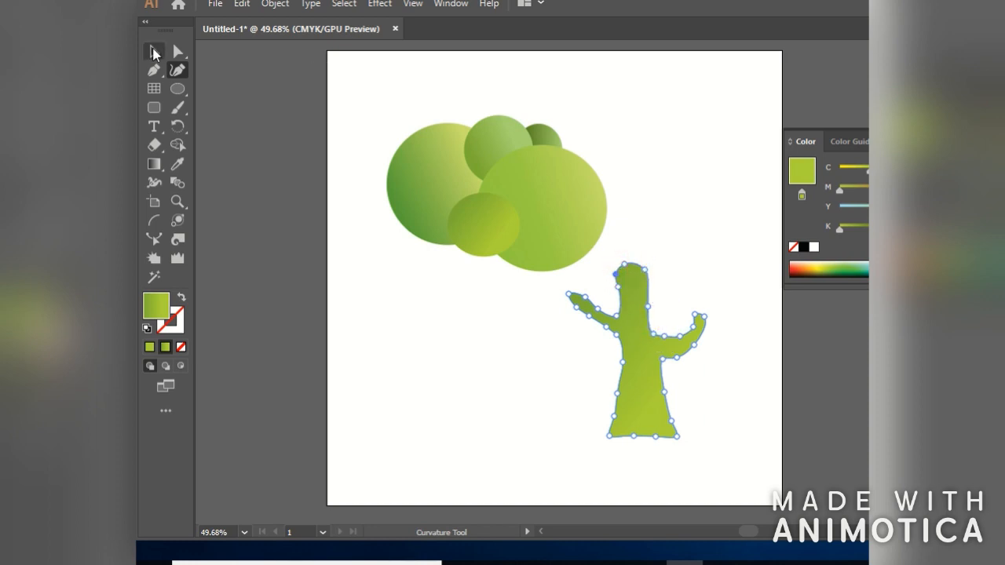
pyautogui.press('v')
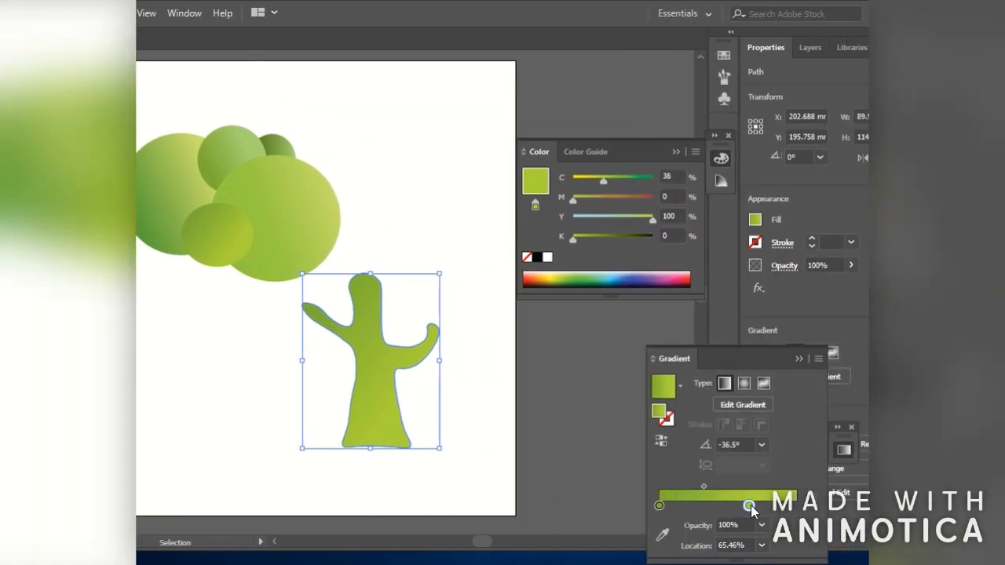
# Step: Recolour the trunk's gradient with a reddish-brown end stop and a dark brown start stop
pyautogui.doubleClick(750, 505)
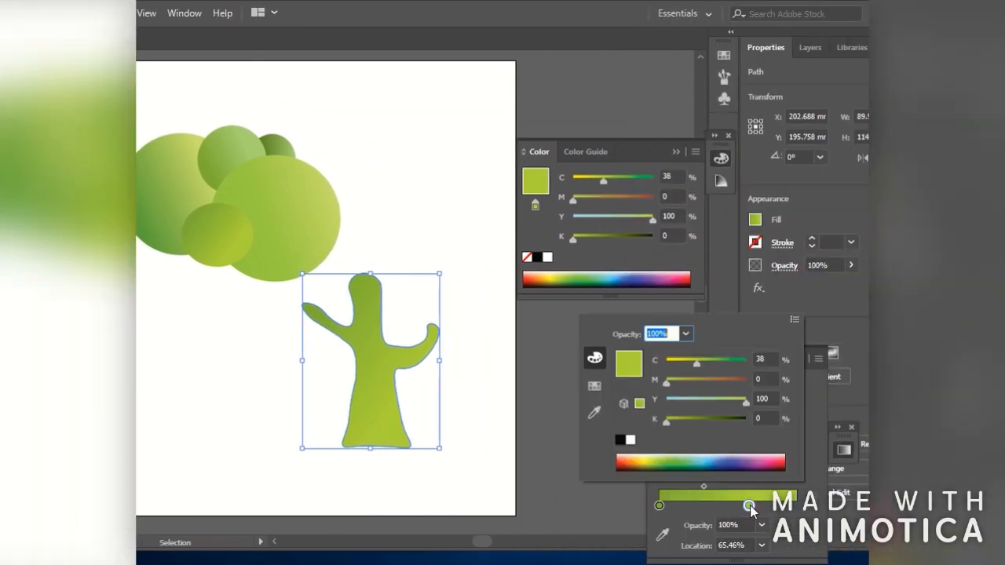
pyautogui.click(628, 462)
pyautogui.moveTo(626, 465); pyautogui.dragTo(626, 462)
pyautogui.click(659, 505)
pyautogui.doubleClick(659, 505)
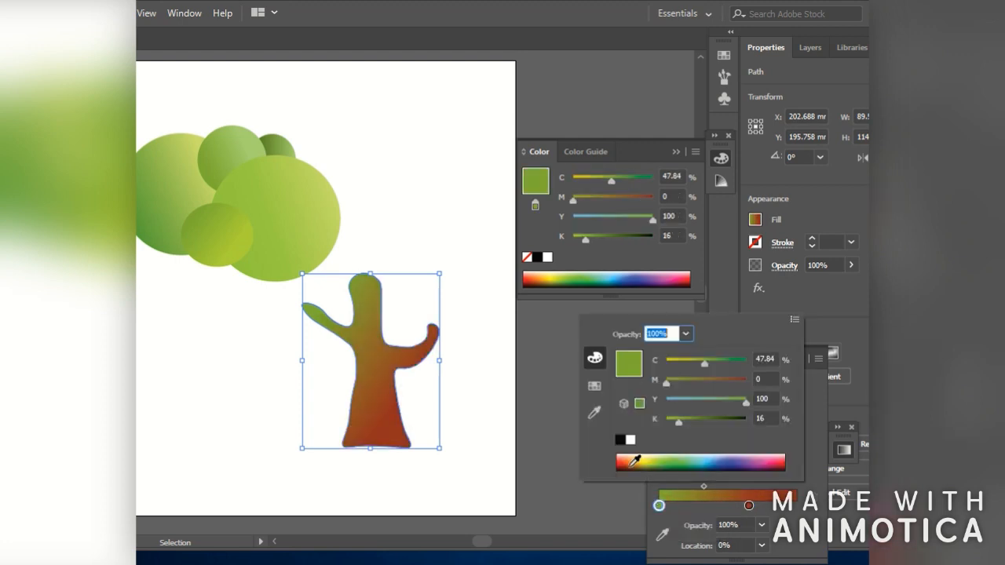
pyautogui.click(633, 463)
pyautogui.click(578, 466)
# Step: Move the trunk under the foliage cluster so its top and branches overlap the circles
pyautogui.moveTo(365, 353); pyautogui.dragTo(224, 293)
pyautogui.click(350, 348)
pyautogui.click(249, 354)
pyautogui.click(234, 394)
pyautogui.click(232, 388)
pyautogui.moveTo(231, 394); pyautogui.dragTo(230, 428)
# Step: Arrange the trunk behind the foliage circles and deselect it
pyautogui.rightClick(225, 336)
pyautogui.moveTo(283, 249)
pyautogui.click(445, 285)
pyautogui.click(149, 324)
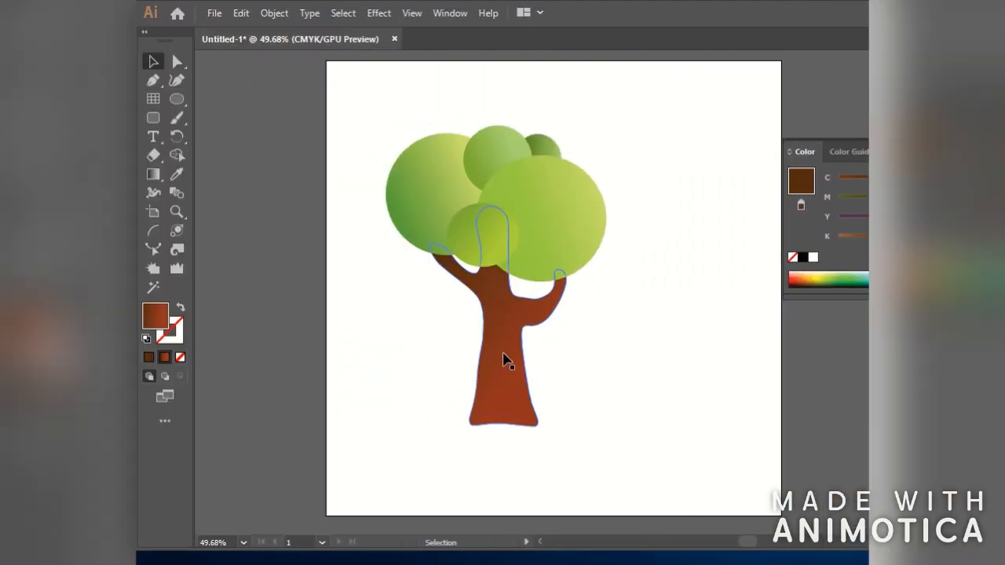
# Step: Nudge the trunk about 3 mm left and 2 mm up beneath the foliage and deselect it
pyautogui.moveTo(240, 359); pyautogui.dragTo(234, 355)
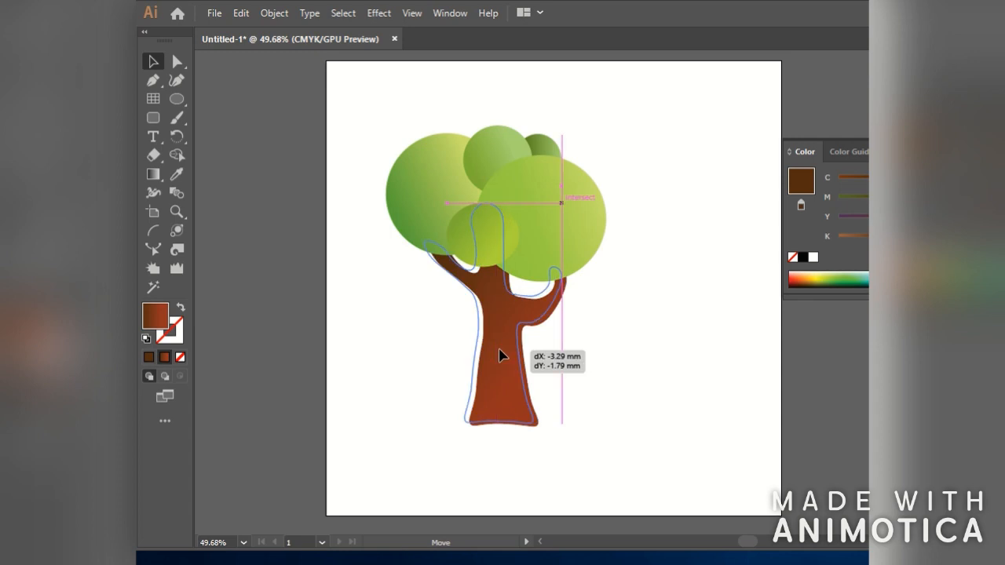
pyautogui.moveTo(500, 355); pyautogui.dragTo(498, 355)
pyautogui.click(582, 350)
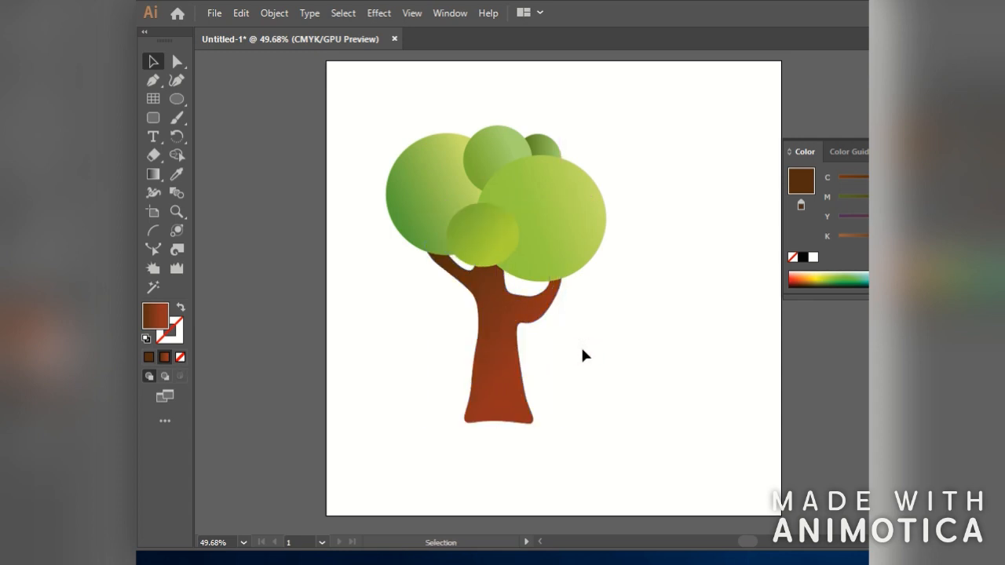
pyautogui.rightClick(567, 190)
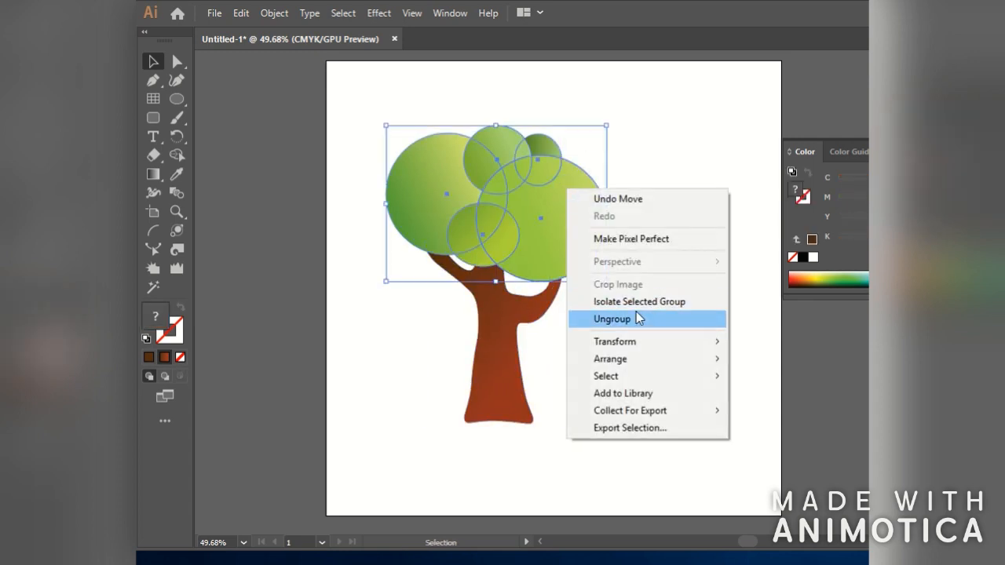
pyautogui.click(664, 125)
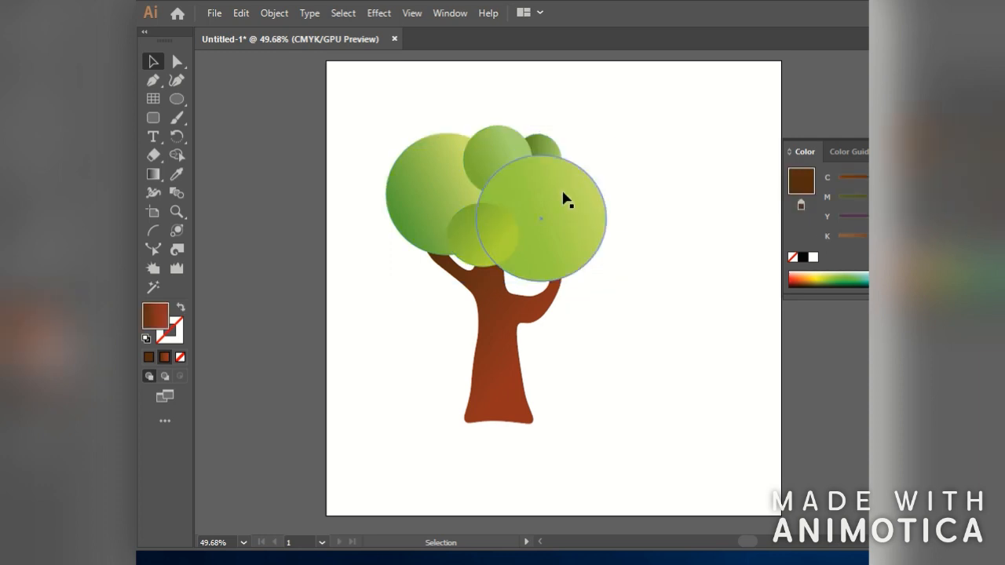
# Step: Duplicate the foliage cluster, placing the copy to the lower right of the trunk, and ungroup the copy
pyautogui.click(563, 192)
pyautogui.hotkey('ctrl', 'c')
pyautogui.hotkey('ctrl', 'v')
pyautogui.moveTo(660, 305); pyautogui.dragTo(763, 414)
pyautogui.rightClick(629, 419)
pyautogui.click(699, 294)
pyautogui.click(391, 433)
# Step: Recolour the copied cluster's large left circle with a dark green gradient stop of C 99 and K 70
pyautogui.click(612, 365)
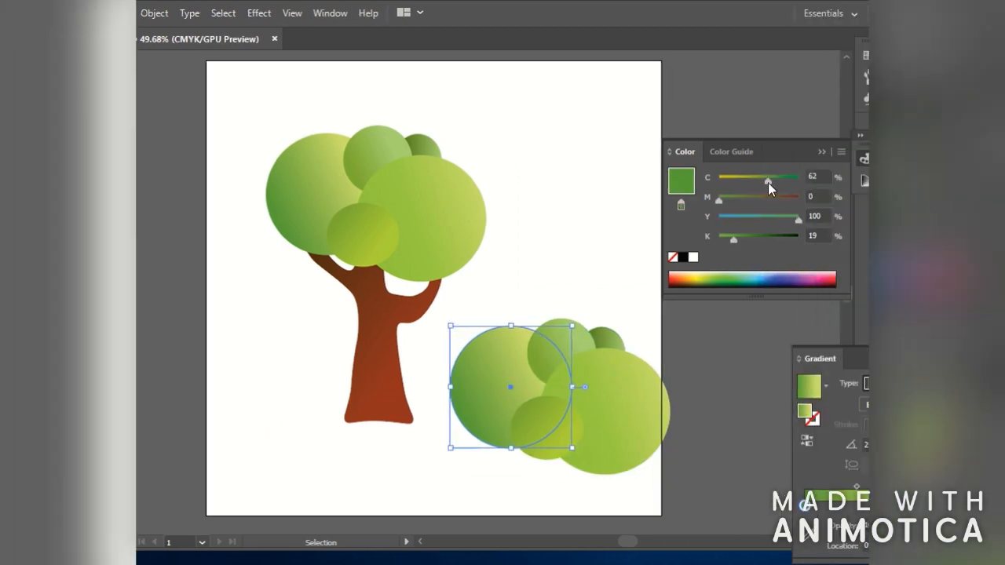
pyautogui.moveTo(767, 182); pyautogui.dragTo(798, 179)
pyautogui.moveTo(733, 237); pyautogui.dragTo(774, 235)
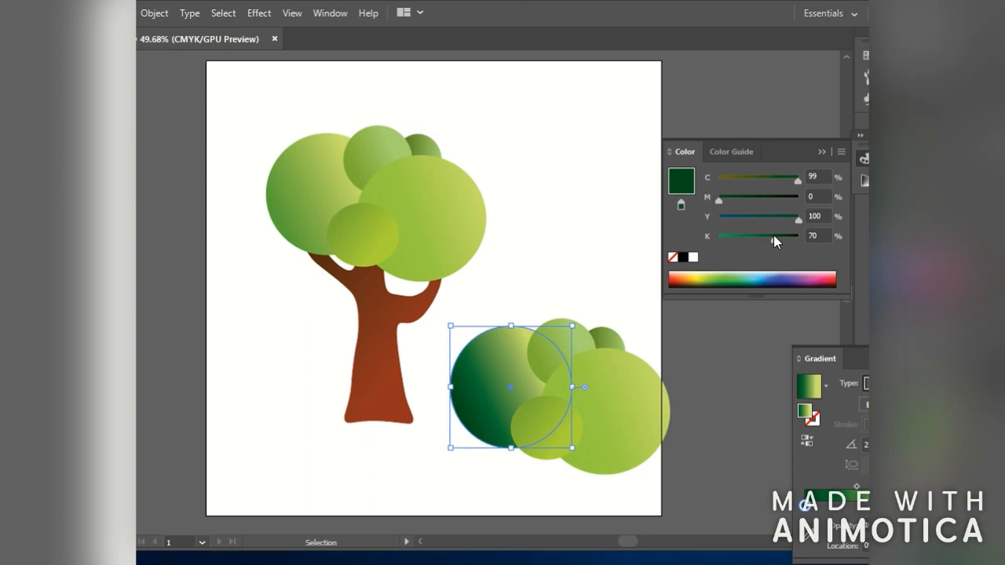
pyautogui.click(582, 352)
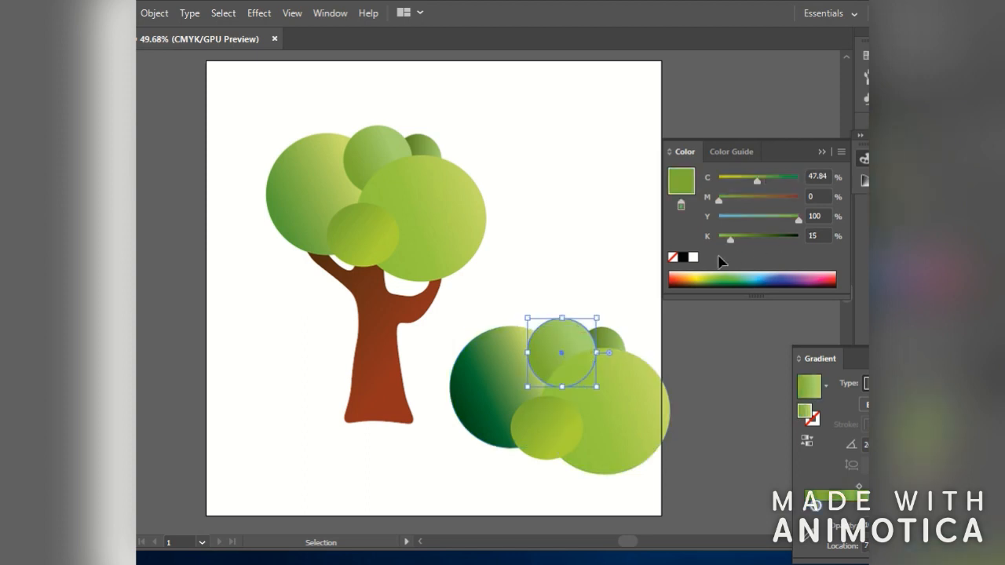
# Step: Move the dark green circle to the tree foliage's lower left, flatten it slightly and send it to the back
pyautogui.moveTo(500, 386); pyautogui.dragTo(296, 233)
pyautogui.rightClick(296, 233)
pyautogui.moveTo(375, 491)
pyautogui.click(519, 539)
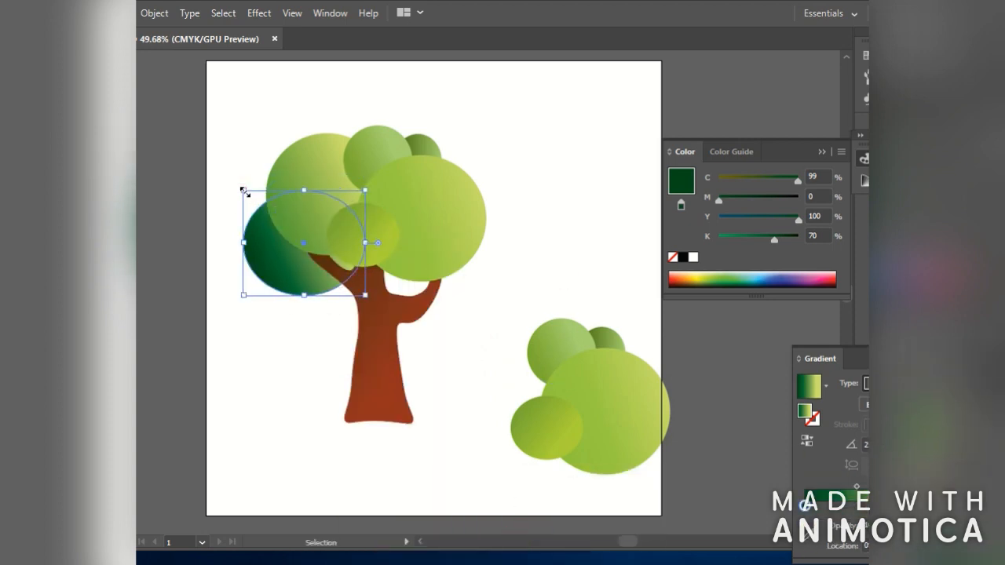
pyautogui.click(228, 169)
# Step: Pull the smallest circle out of the copied cluster, darken its gradient stop to K 54 and rotate it slightly
pyautogui.moveTo(605, 339); pyautogui.dragTo(590, 275)
pyautogui.moveTo(750, 235); pyautogui.dragTo(760, 239)
pyautogui.moveTo(558, 314); pyautogui.dragTo(579, 319)
# Step: Move the small darkened circle under the foliage beside the right branch and send it to the back
pyautogui.moveTo(585, 281); pyautogui.dragTo(437, 276)
pyautogui.rightClick(438, 276)
pyautogui.moveTo(502, 493)
pyautogui.click(662, 541)
pyautogui.click(598, 279)
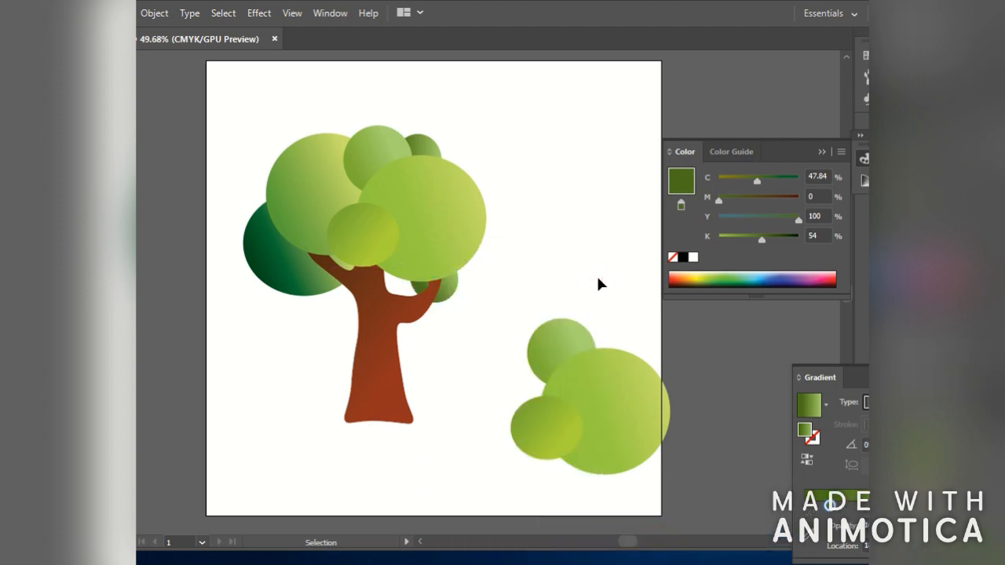
# Step: Enlarge the small circle behind the right branch slightly and deselect it
pyautogui.click(449, 292)
pyautogui.moveTo(458, 263); pyautogui.dragTo(466, 259)
pyautogui.click(535, 239)
# Step: Recolour the copied cluster's top circle with an olive gradient stop of C 24 and K 57
pyautogui.click(561, 354)
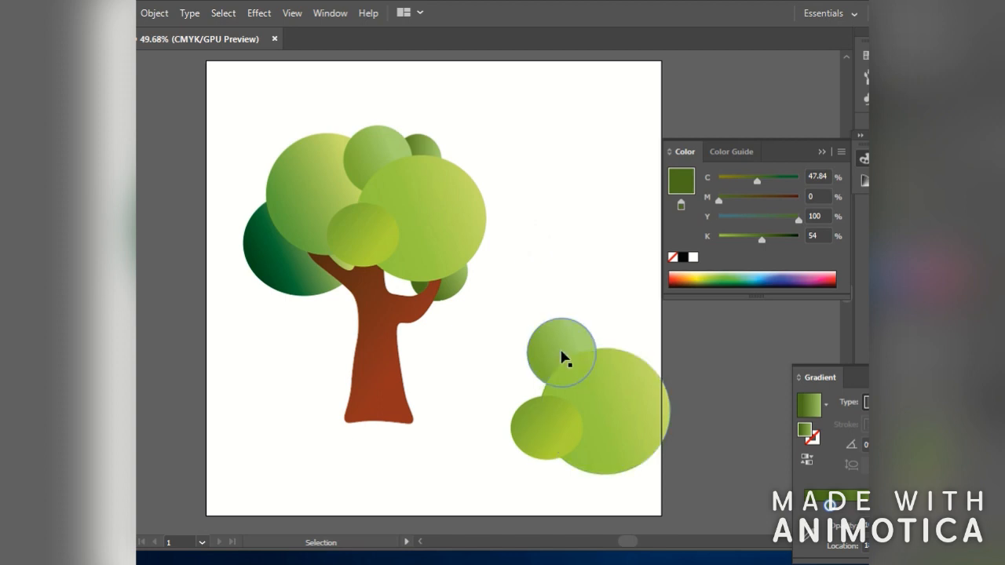
pyautogui.moveTo(731, 239)
pyautogui.mouseDown()
pyautogui.moveTo(756, 238)
pyautogui.moveTo(713, 242)
pyautogui.mouseUp()
pyautogui.moveTo(746, 180); pyautogui.dragTo(737, 181)
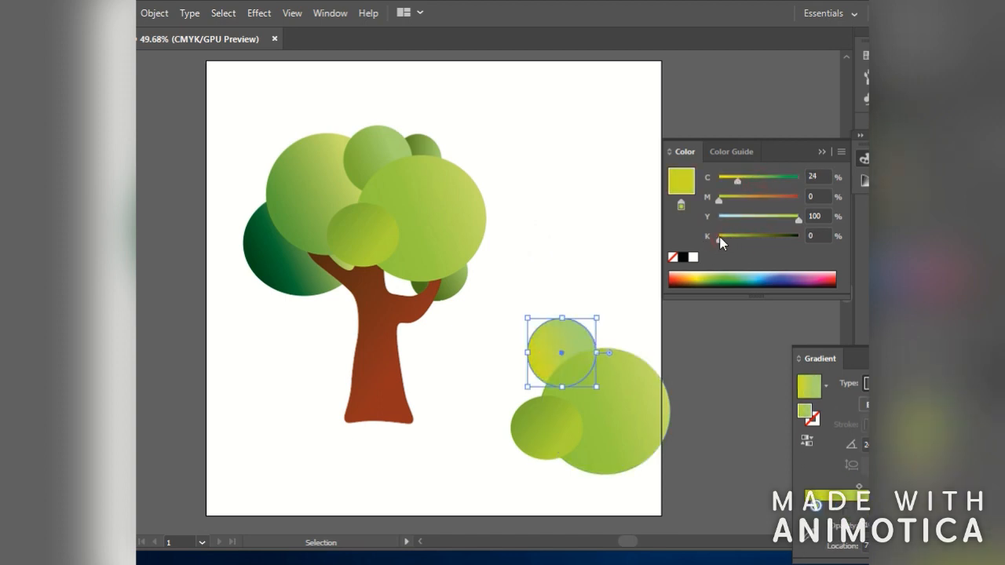
pyautogui.moveTo(719, 239); pyautogui.dragTo(763, 239)
# Step: Rotate the olive circle, place it between the trunk's branches and send it to the back
pyautogui.moveTo(564, 350); pyautogui.dragTo(566, 275)
pyautogui.moveTo(527, 307); pyautogui.dragTo(395, 289)
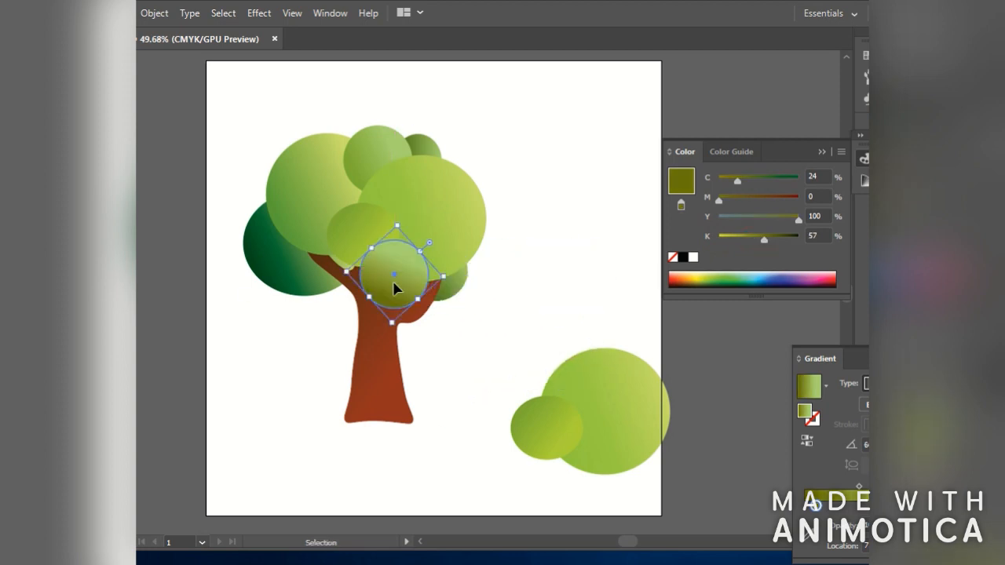
pyautogui.rightClick(395, 289)
pyautogui.moveTo(472, 487)
pyautogui.click(590, 541)
pyautogui.click(578, 287)
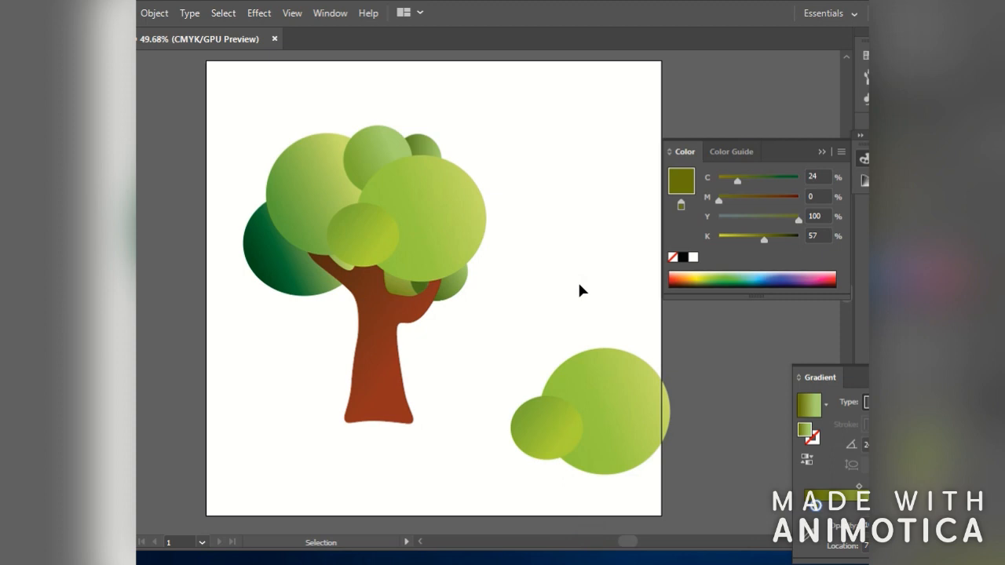
# Step: Shift the small green circle outward past the right branch and lower the olive circle behind the trunk
pyautogui.moveTo(450, 289); pyautogui.dragTo(465, 290)
pyautogui.moveTo(402, 286); pyautogui.dragTo(406, 307)
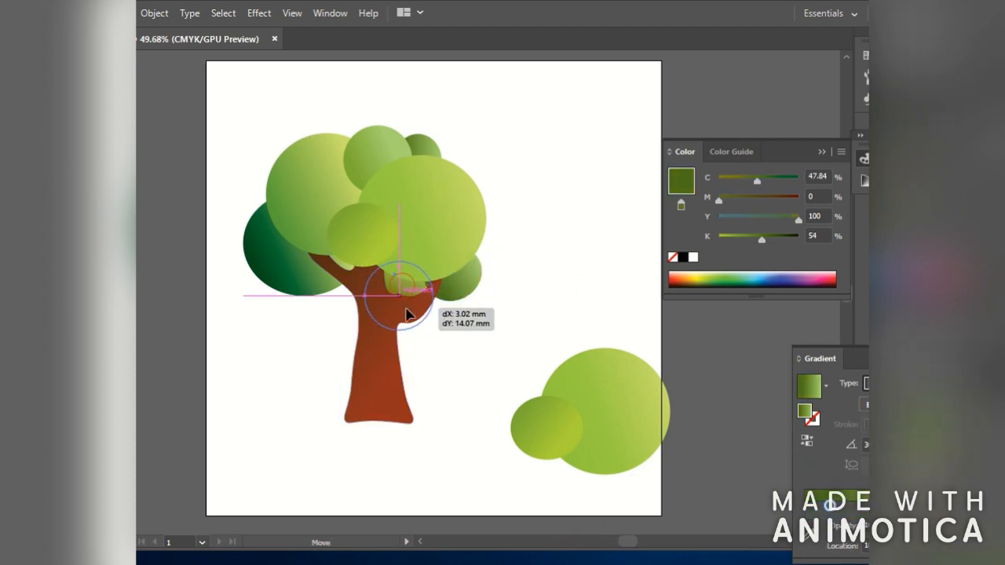
pyautogui.click(507, 313)
# Step: Enlarge the olive circle and shift it left so it shows on both sides of the trunk
pyautogui.click(403, 286)
pyautogui.moveTo(371, 322); pyautogui.dragTo(353, 327)
pyautogui.moveTo(353, 291); pyautogui.dragTo(327, 291)
pyautogui.moveTo(356, 292); pyautogui.dragTo(340, 285)
pyautogui.doubleClick(373, 283)
pyautogui.doubleClick(273, 346)
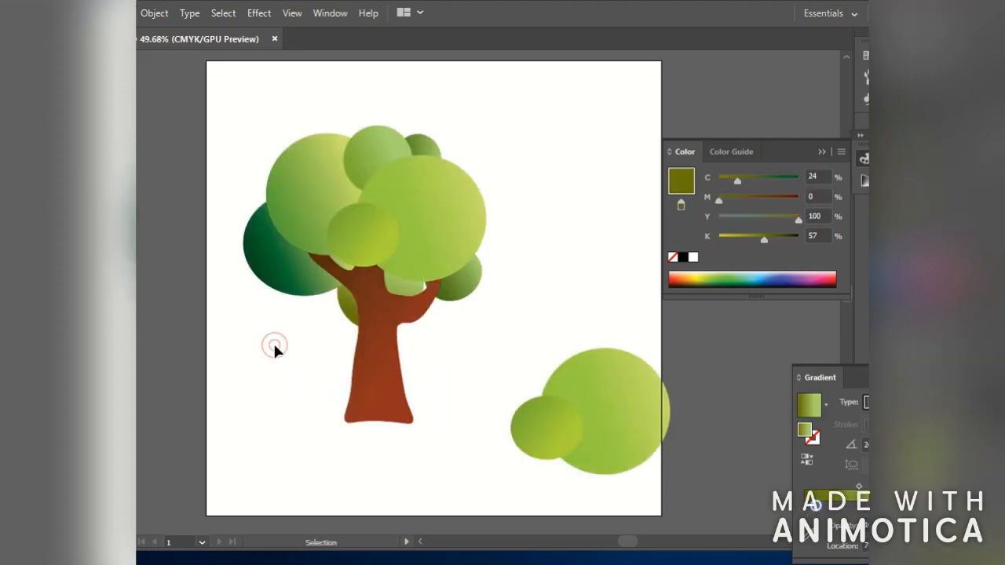
pyautogui.moveTo(345, 303); pyautogui.dragTo(337, 296)
pyautogui.click(293, 352)
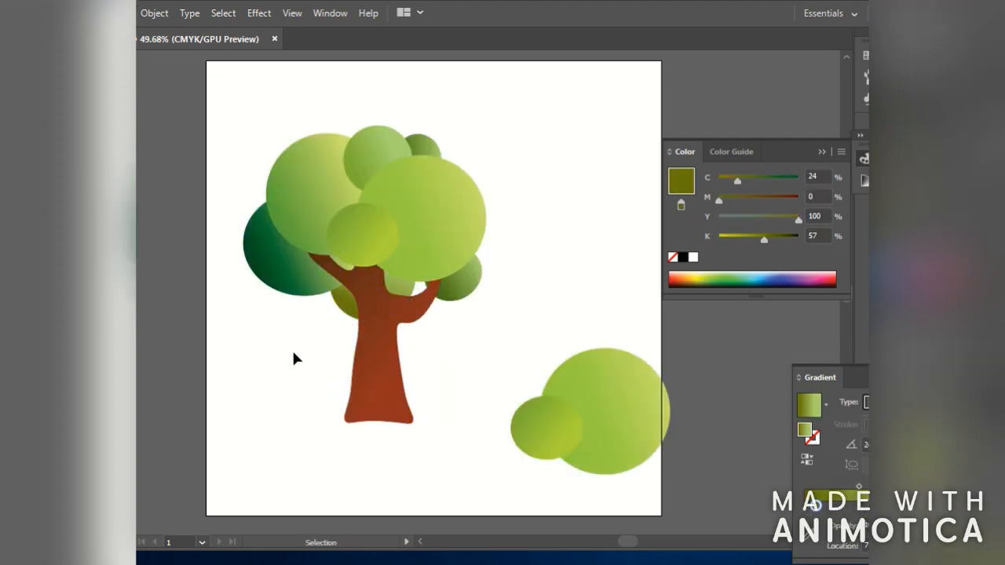
# Step: Delete the two leftover circles of the copied cluster beside the tree
pyautogui.click(451, 258)
pyautogui.click(549, 234)
pyautogui.click(564, 404)
pyautogui.press('Delete')
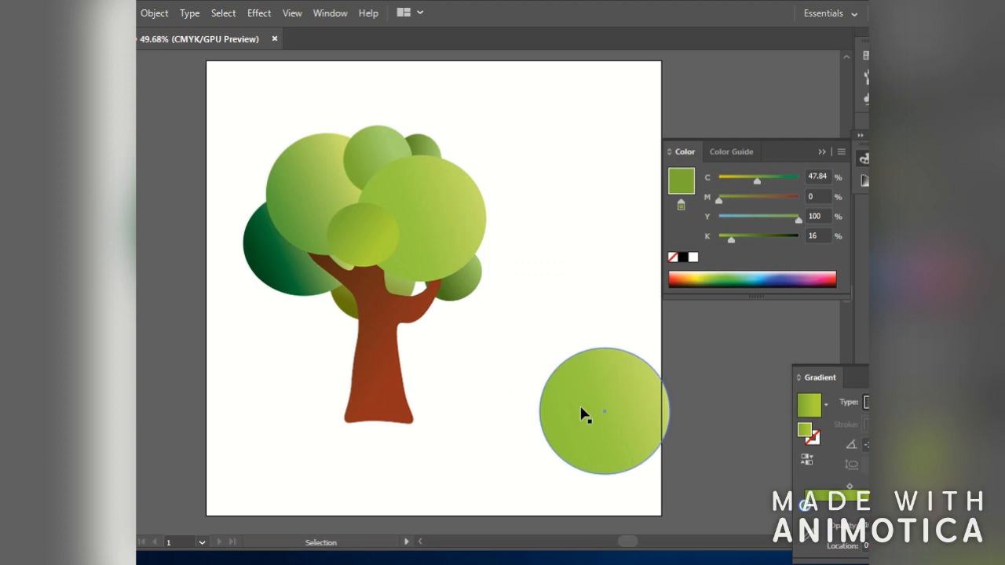
pyautogui.click(581, 412)
pyautogui.press('Delete')
pyautogui.click(487, 326)
# Step: Group all parts of the tree into one object and deselect it
pyautogui.hotkey('ctrl', 'a')
pyautogui.rightClick(409, 306)
pyautogui.click(455, 403)
pyautogui.click(570, 317)
# Step: Reposition the grouped tree to the right, nearer the artboard's centre, and deselect it
pyautogui.moveTo(351, 314); pyautogui.dragTo(424, 335)
pyautogui.click(618, 366)
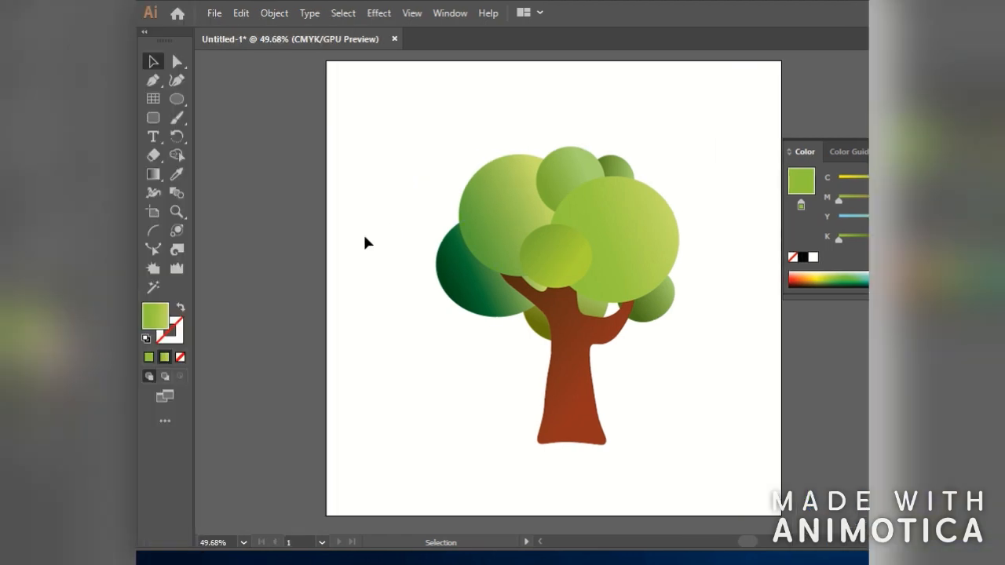
pyautogui.click(550, 319)
pyautogui.hotkey('ctrl', 'z')
pyautogui.click(688, 370)
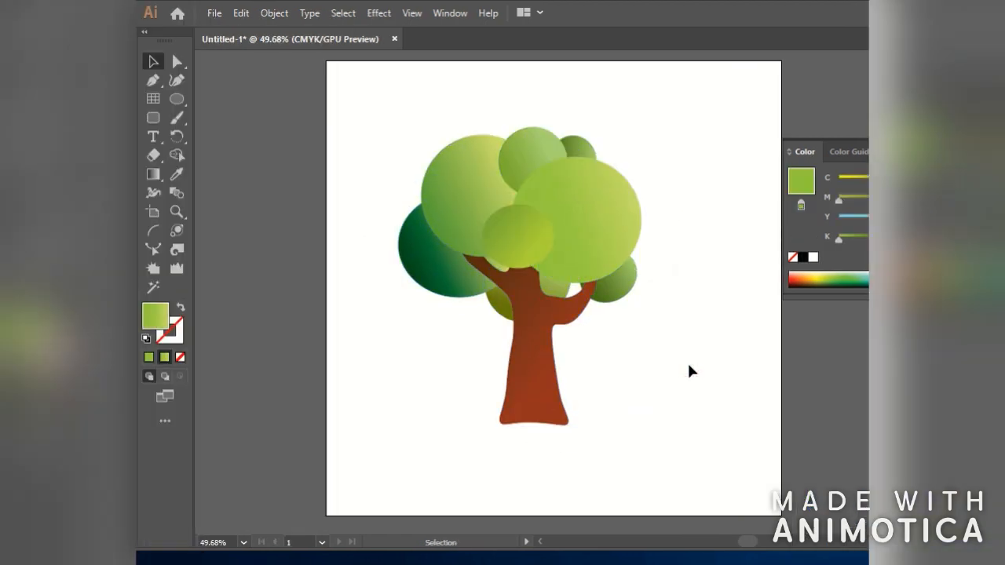